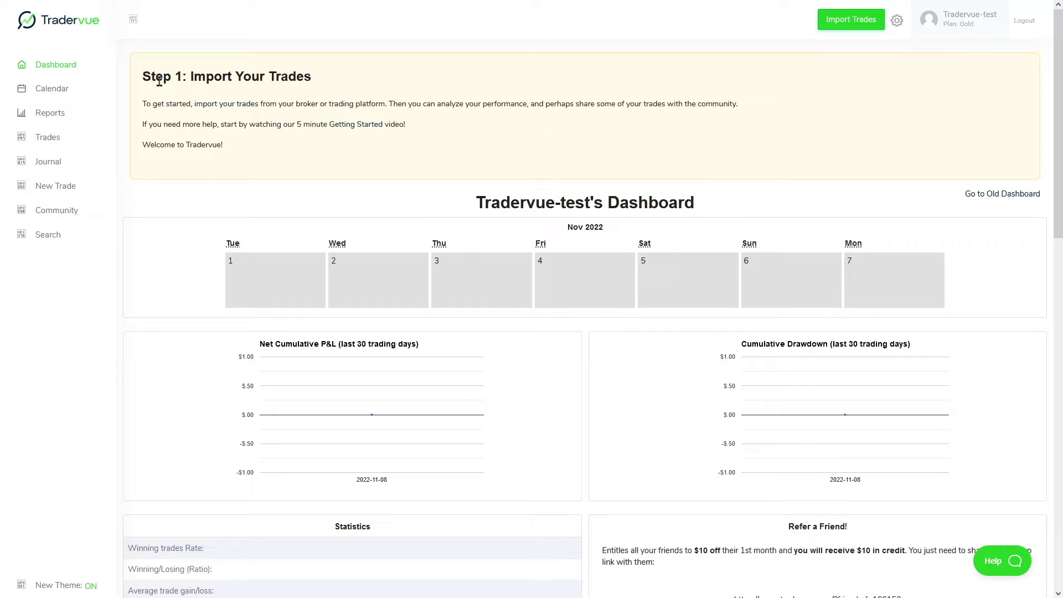
- Start a new trade import from the Import Trades page
{"action": "left_click_drag", "start_coordinate": [173, 75], "coordinate": [316, 81]}
{"action": "left_click", "coordinate": [319, 170]}
{"action": "left_click", "coordinate": [850, 20]}
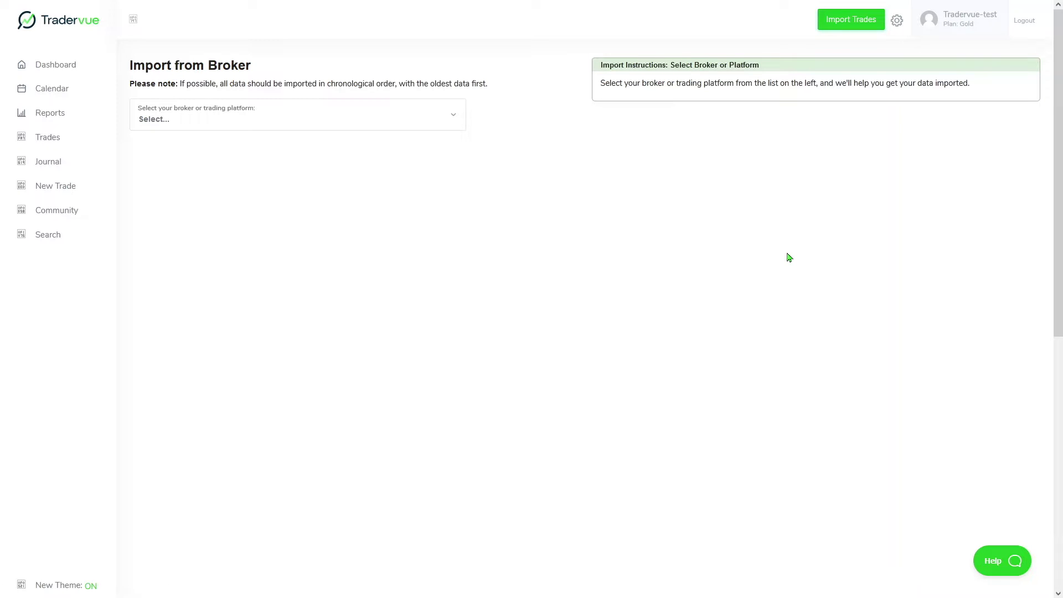
- Choose TradeZero from the broker and platform list to show its import instructions
{"action": "left_click", "coordinate": [245, 119]}
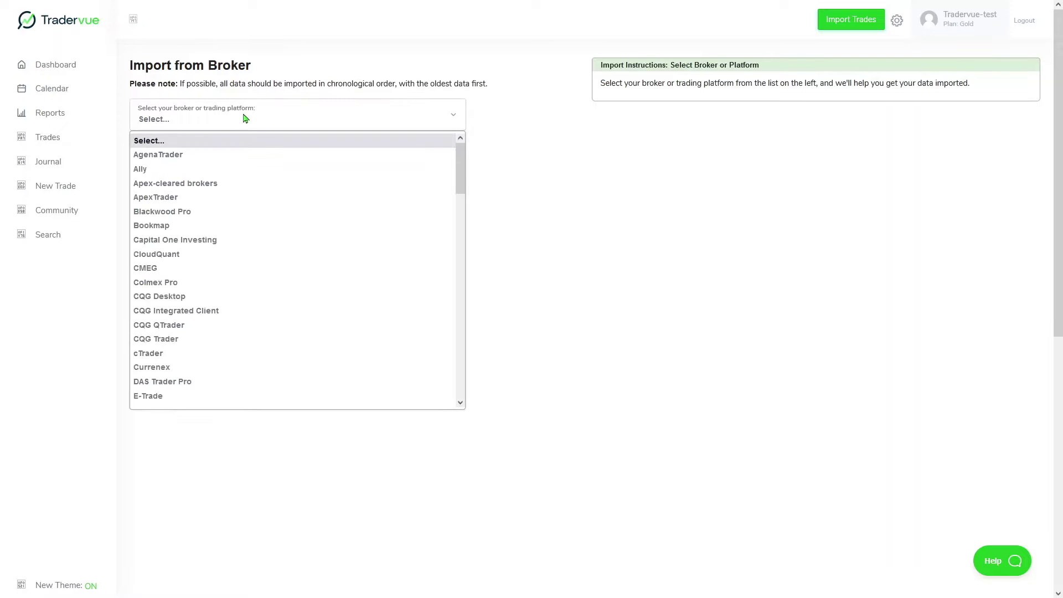
{"action": "scroll", "coordinate": [228, 262], "scroll_direction": "down", "scroll_amount": 5}
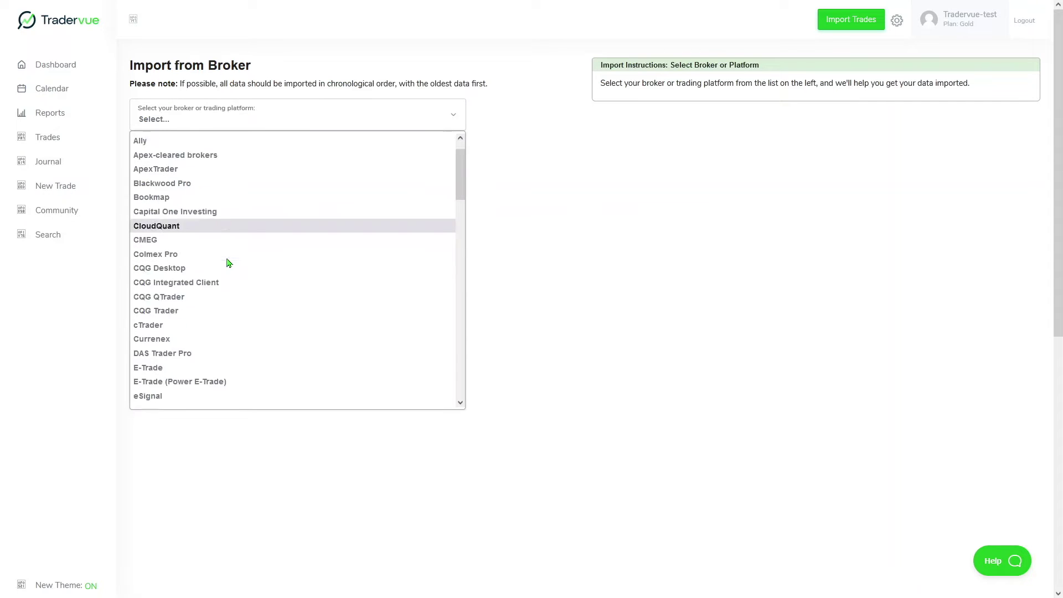
{"action": "scroll", "coordinate": [229, 261], "scroll_direction": "down", "scroll_amount": 6}
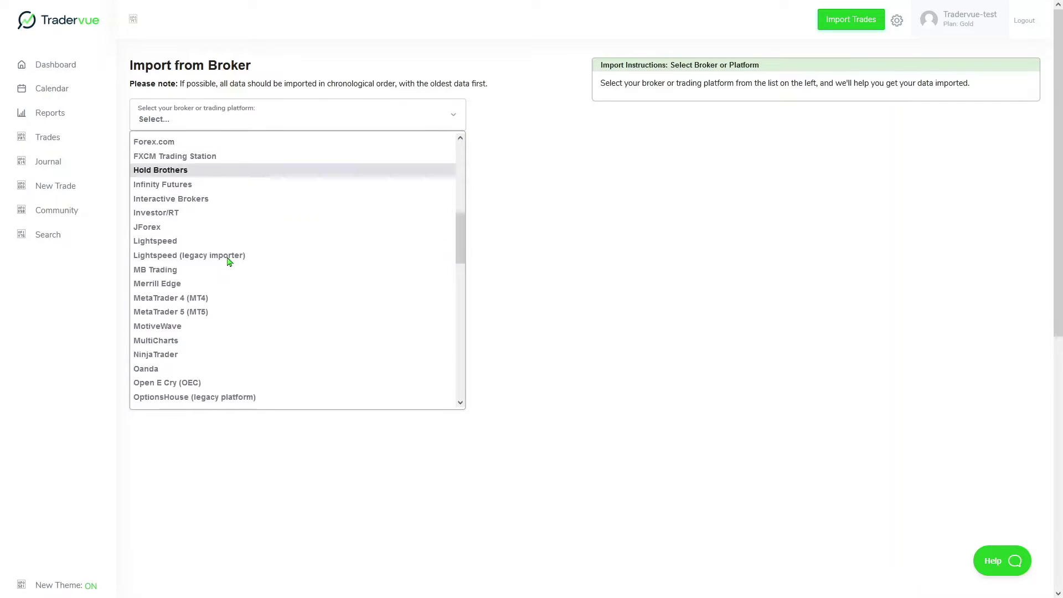
{"action": "scroll", "coordinate": [229, 261], "scroll_direction": "down", "scroll_amount": 7}
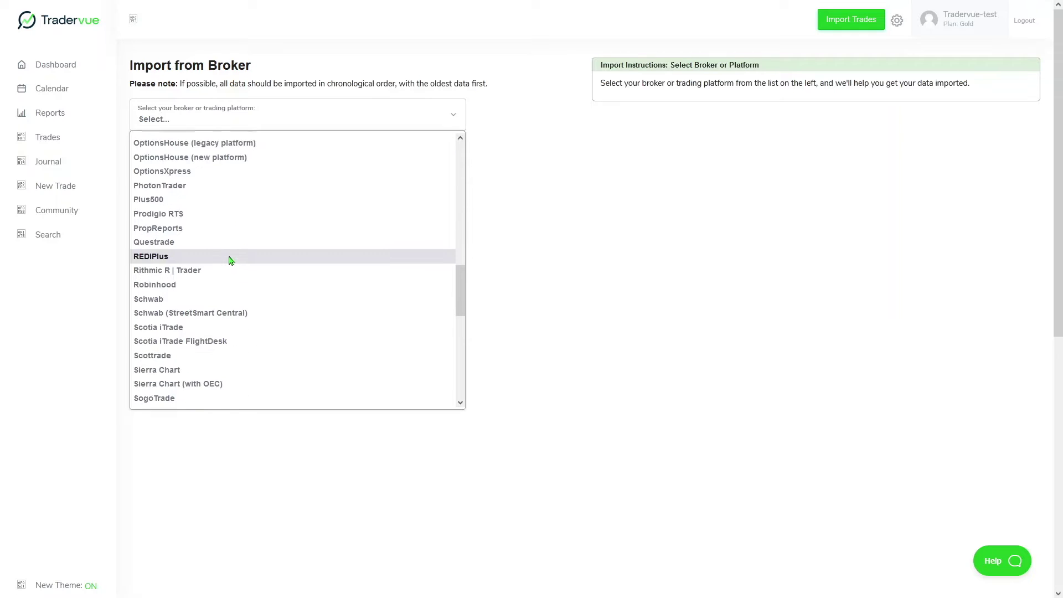
{"action": "scroll", "coordinate": [231, 259], "scroll_direction": "down", "scroll_amount": 6}
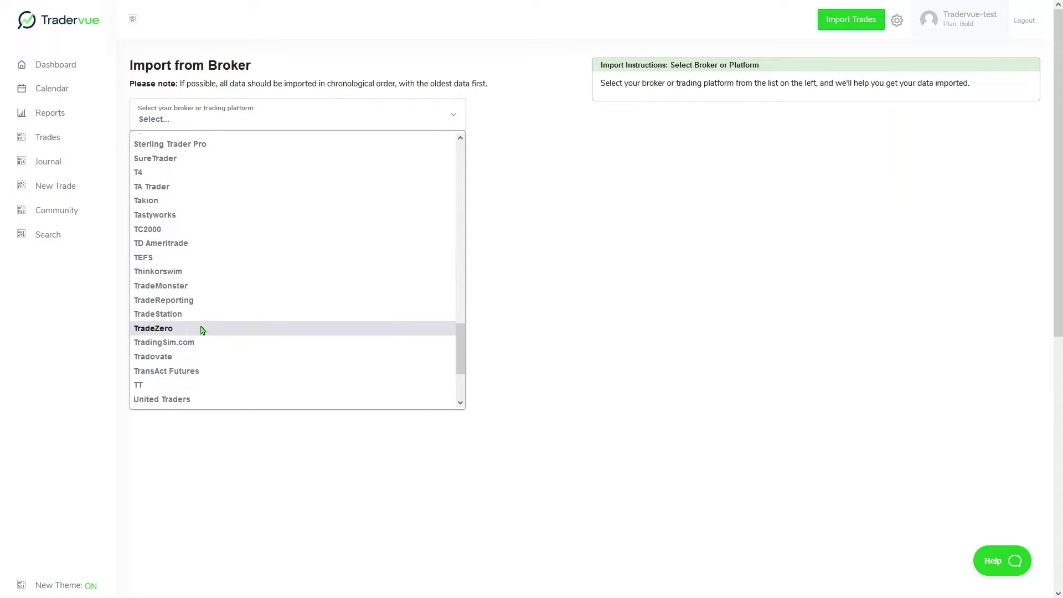
{"action": "left_click", "coordinate": [162, 329]}
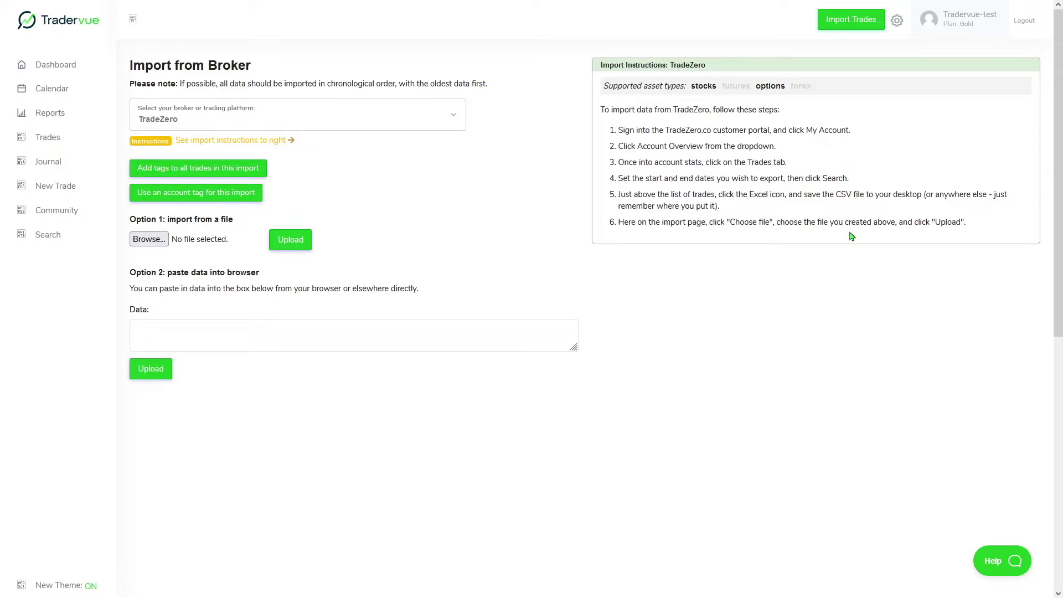
- Upload the exported TradeZero spreadsheet by dropping it onto the Browse... button
{"action": "left_click_drag", "start_coordinate": [836, 197], "coordinate": [865, 197]}
{"action": "left_click", "coordinate": [703, 297]}
{"action": "left_click", "coordinate": [143, 242]}
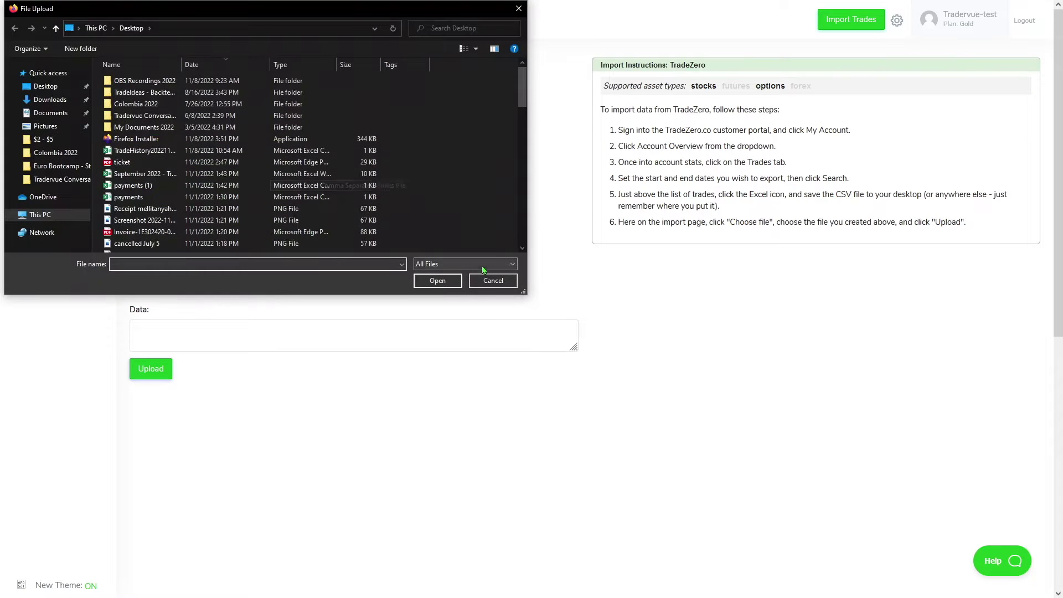
{"action": "left_click", "coordinate": [493, 280]}
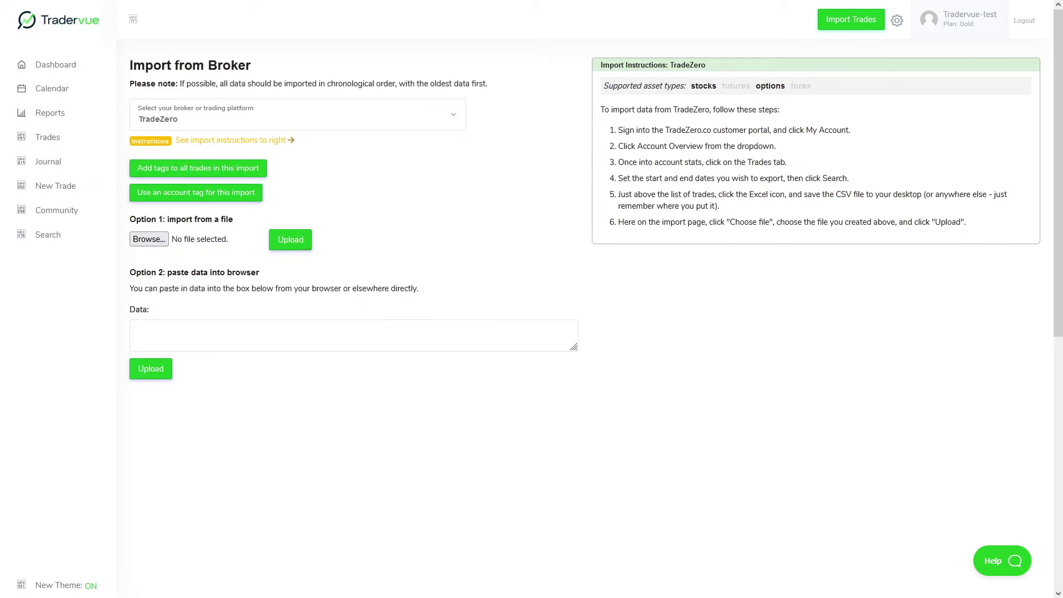
{"action": "left_click_drag", "start_coordinate": [747, 360], "coordinate": [170, 242]}
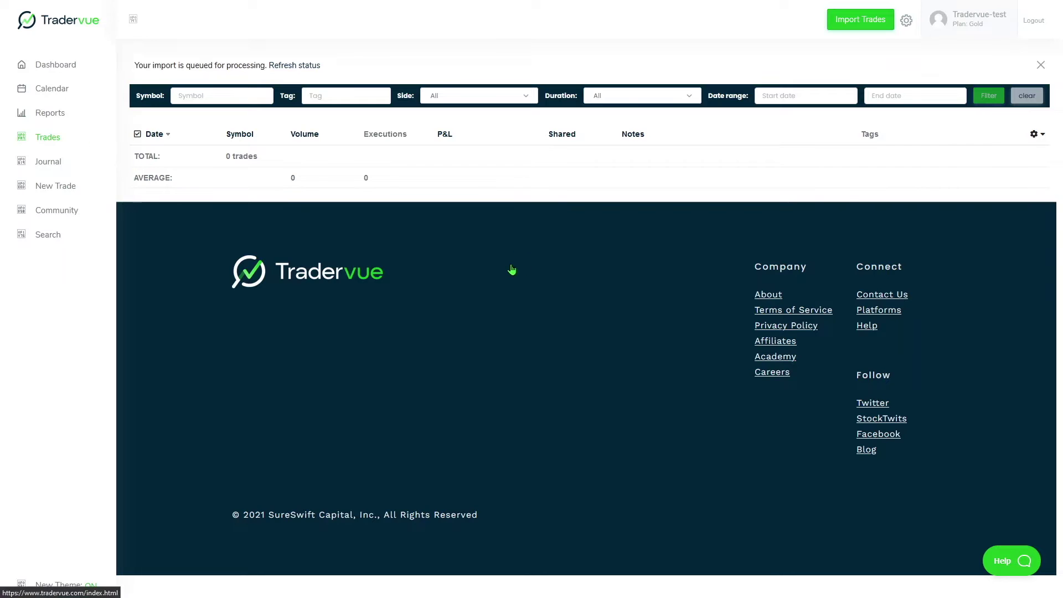
- Refresh the import status until all 476 executions are imported, then scroll the trades table
{"action": "left_click", "coordinate": [303, 68]}
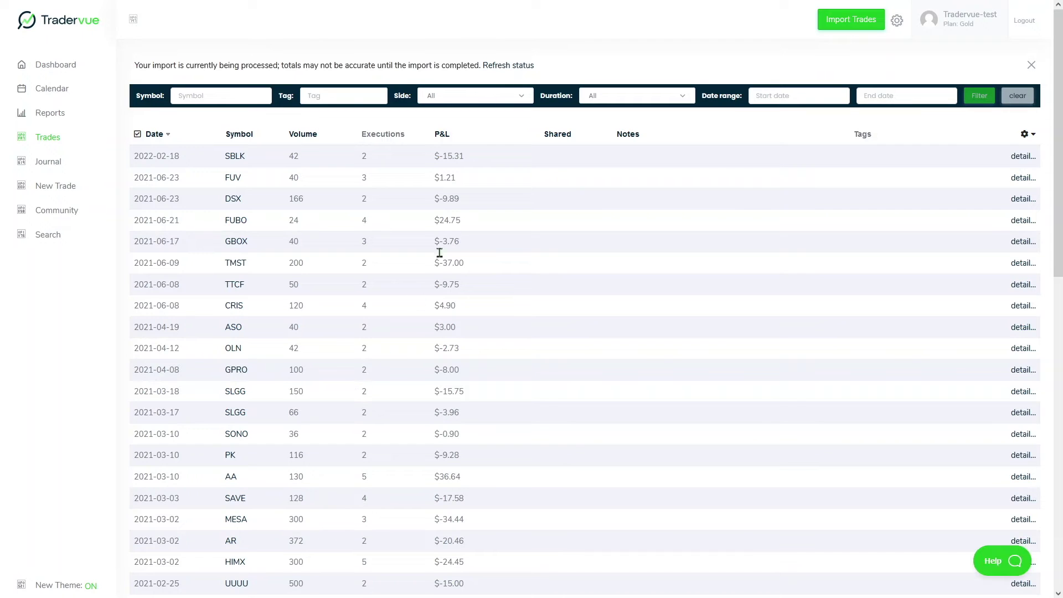
{"action": "left_click", "coordinate": [512, 67]}
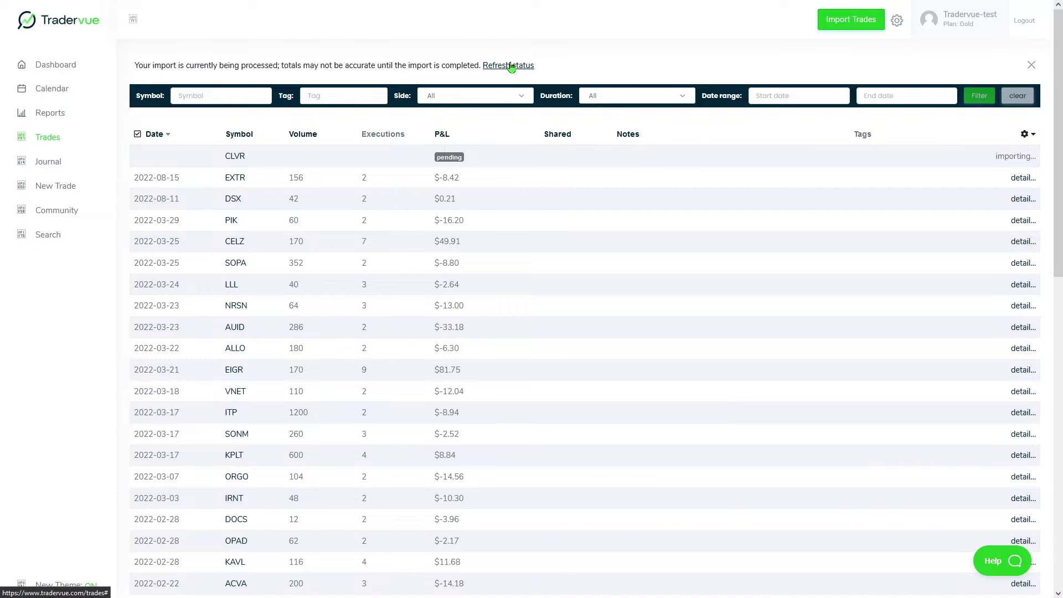
{"action": "left_click", "coordinate": [512, 67]}
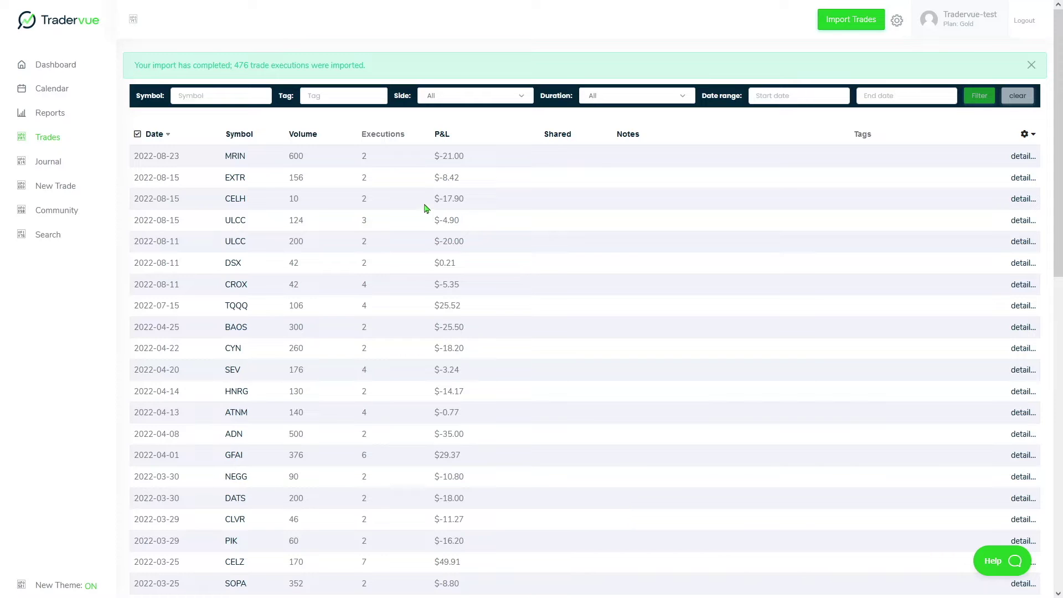
{"action": "scroll", "coordinate": [309, 206], "scroll_direction": "down", "scroll_amount": 1}
{"action": "scroll", "coordinate": [309, 209], "scroll_direction": "down", "scroll_amount": 5}
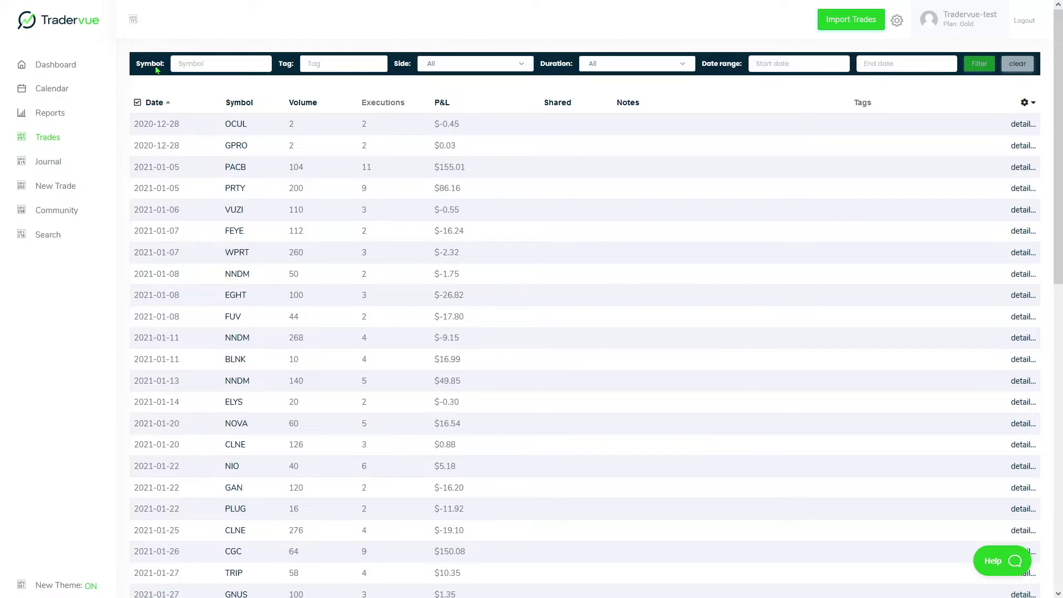
{"action": "left_click", "coordinate": [638, 70]}
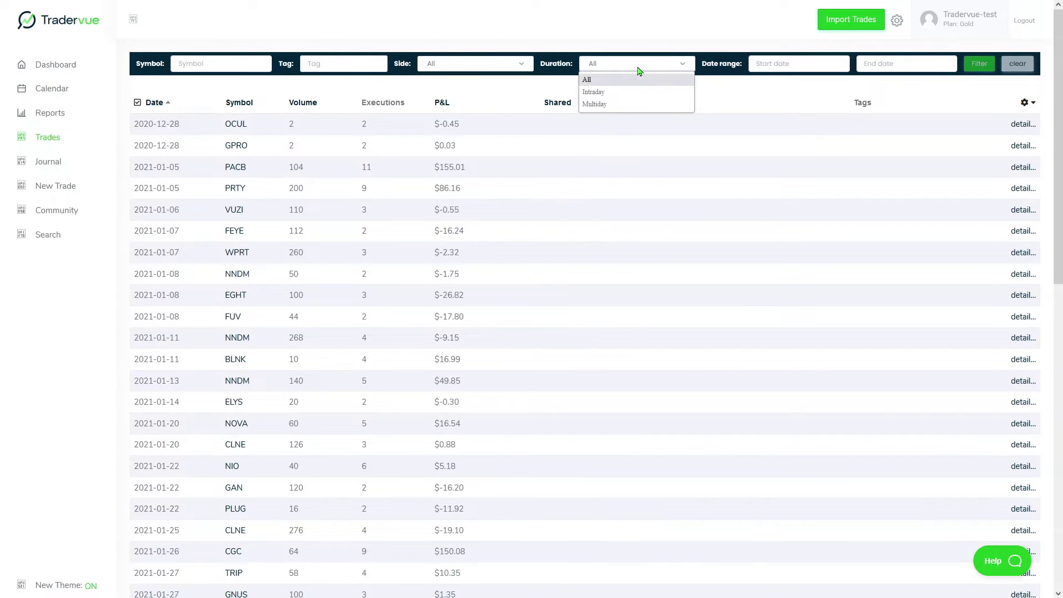
{"action": "left_click", "coordinate": [616, 97]}
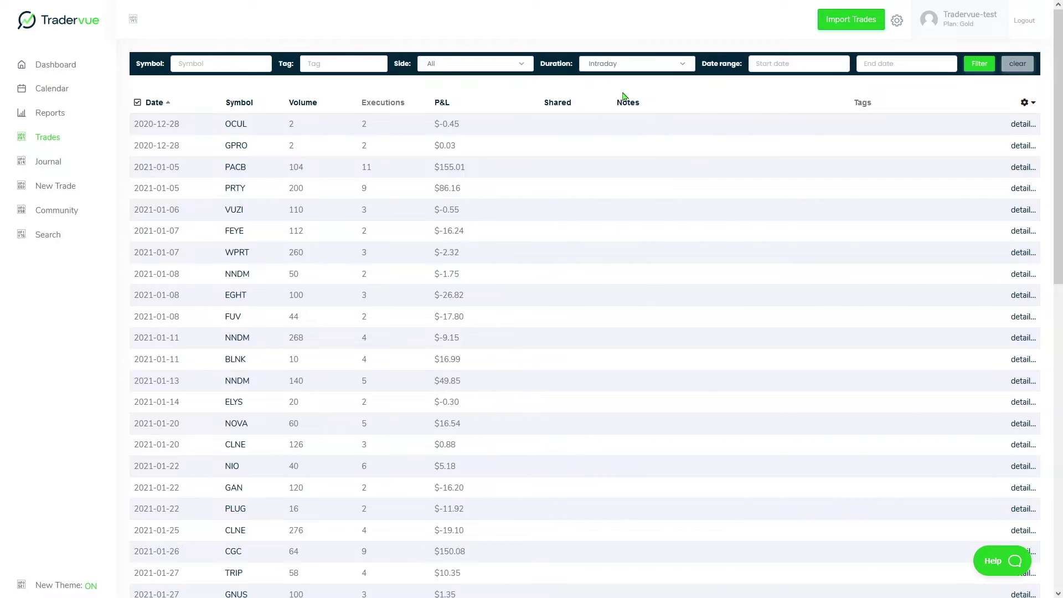
{"action": "left_click", "coordinate": [980, 64]}
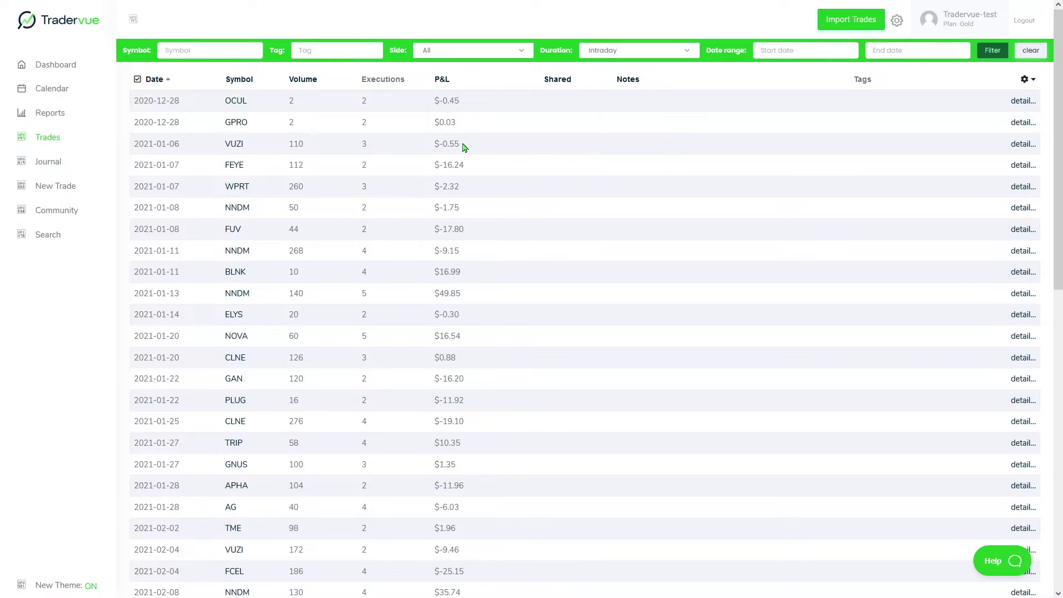
{"action": "scroll", "coordinate": [476, 144], "scroll_direction": "down", "scroll_amount": 5}
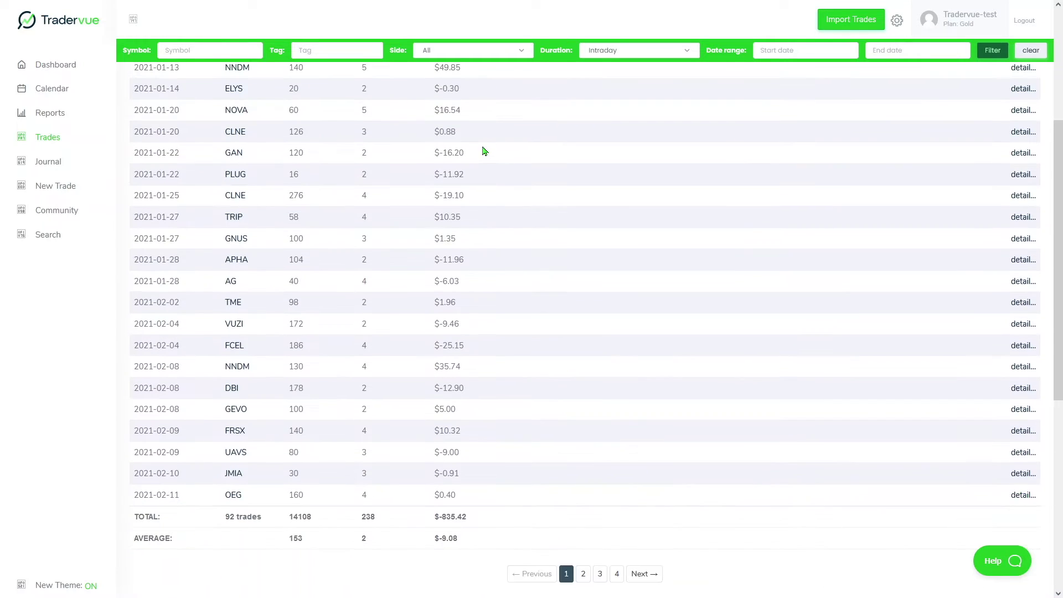
{"action": "scroll", "coordinate": [518, 227], "scroll_direction": "up", "scroll_amount": 5}
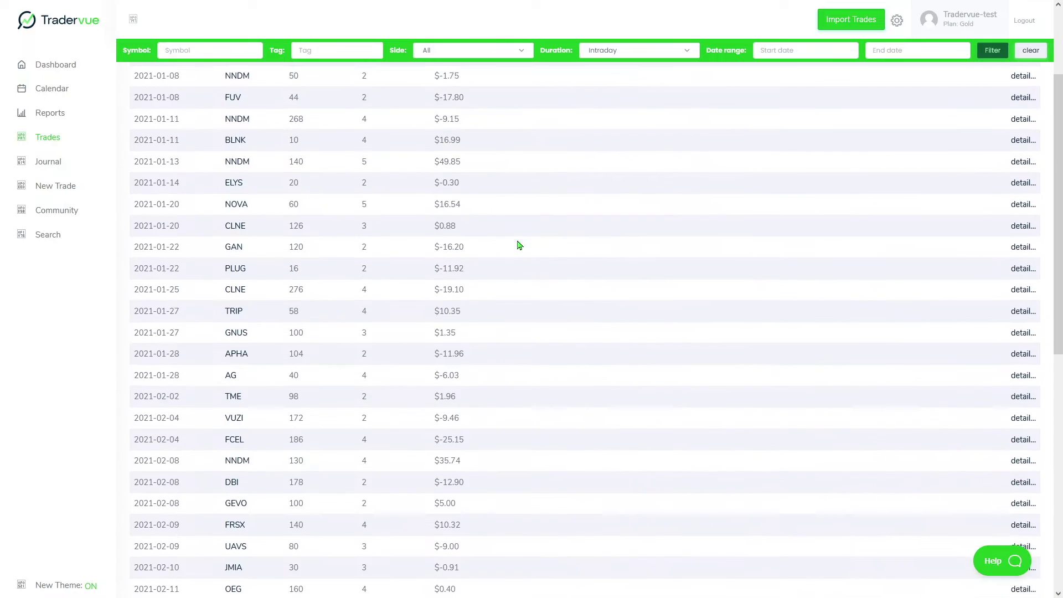
{"action": "scroll", "coordinate": [519, 242], "scroll_direction": "up", "scroll_amount": 1}
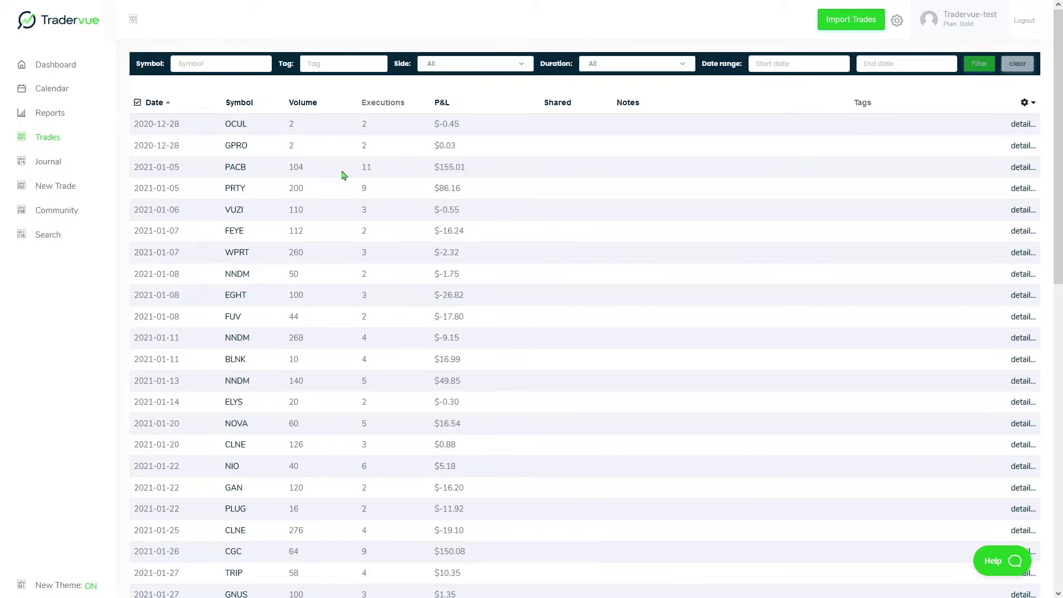
{"action": "left_click", "coordinate": [1023, 168]}
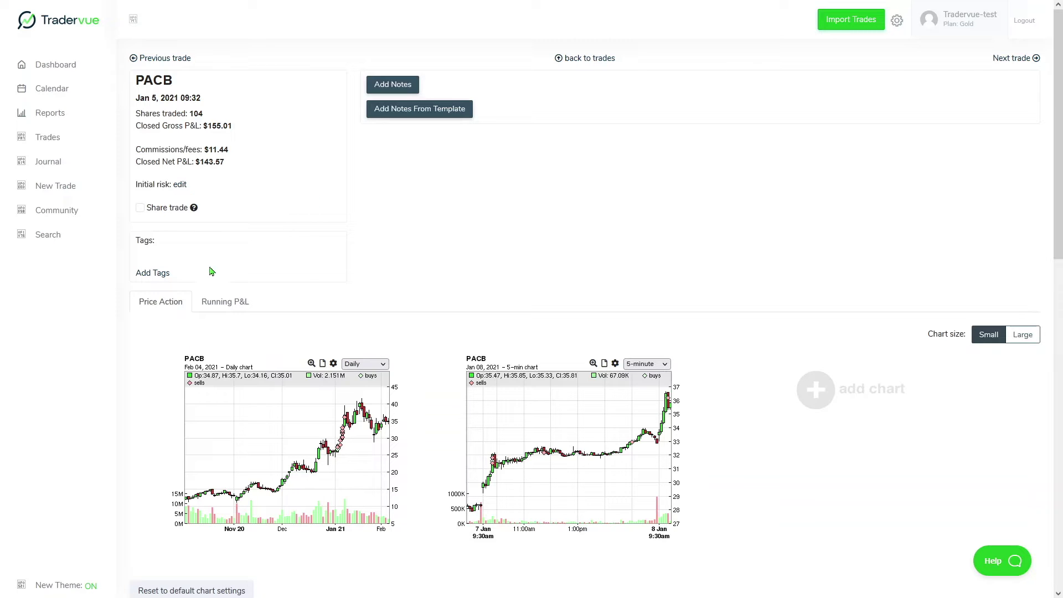
- Replace the PACB trade's typed notes with Tradervue's review note template and save them
{"action": "left_click", "coordinate": [385, 90]}
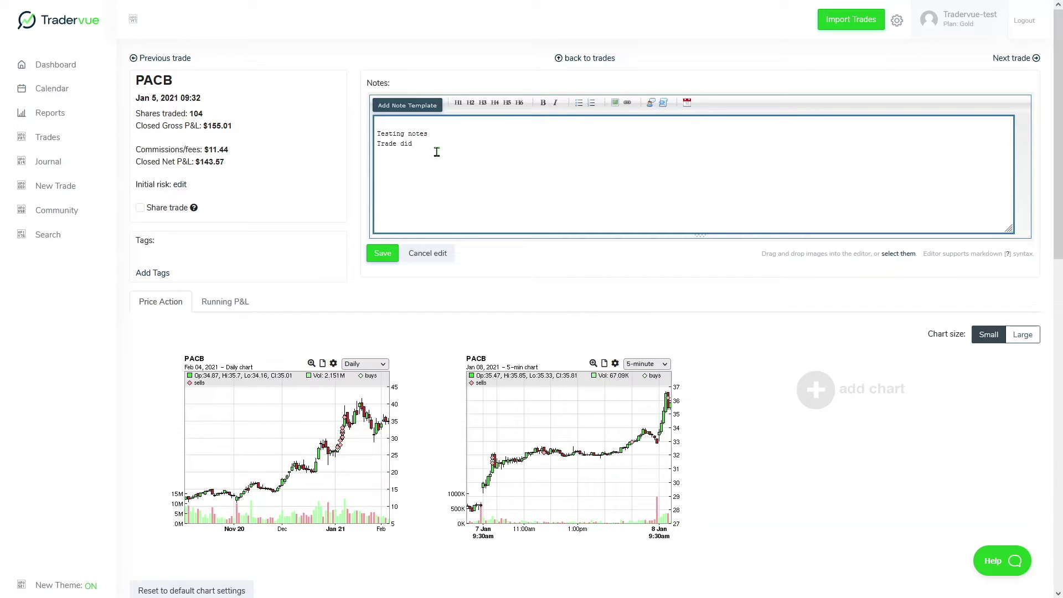
{"action": "left_click", "coordinate": [389, 250]}
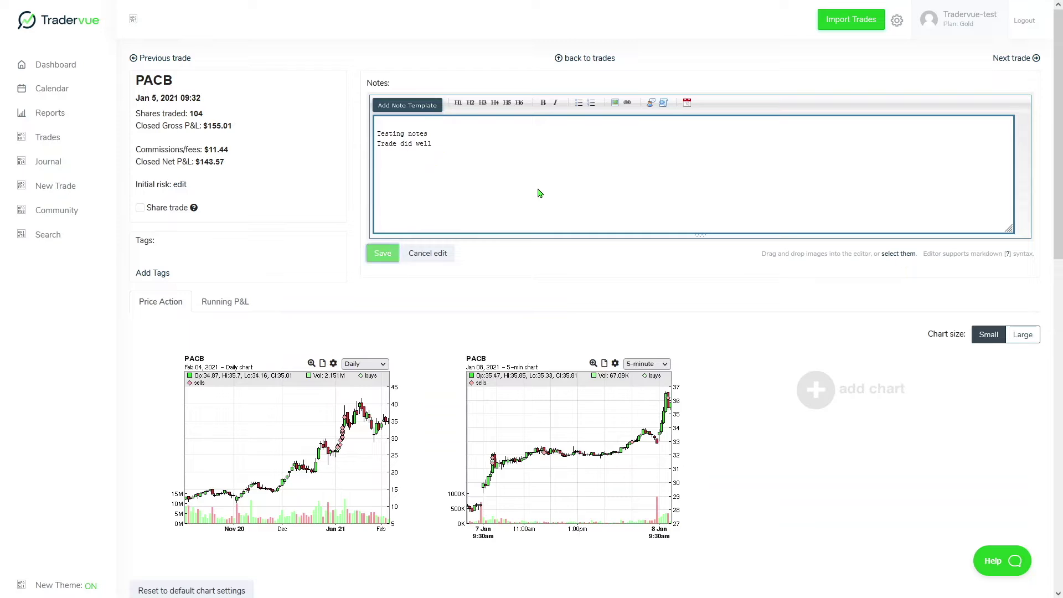
{"action": "left_click", "coordinate": [411, 128]}
{"action": "left_click_drag", "start_coordinate": [440, 147], "coordinate": [333, 119]}
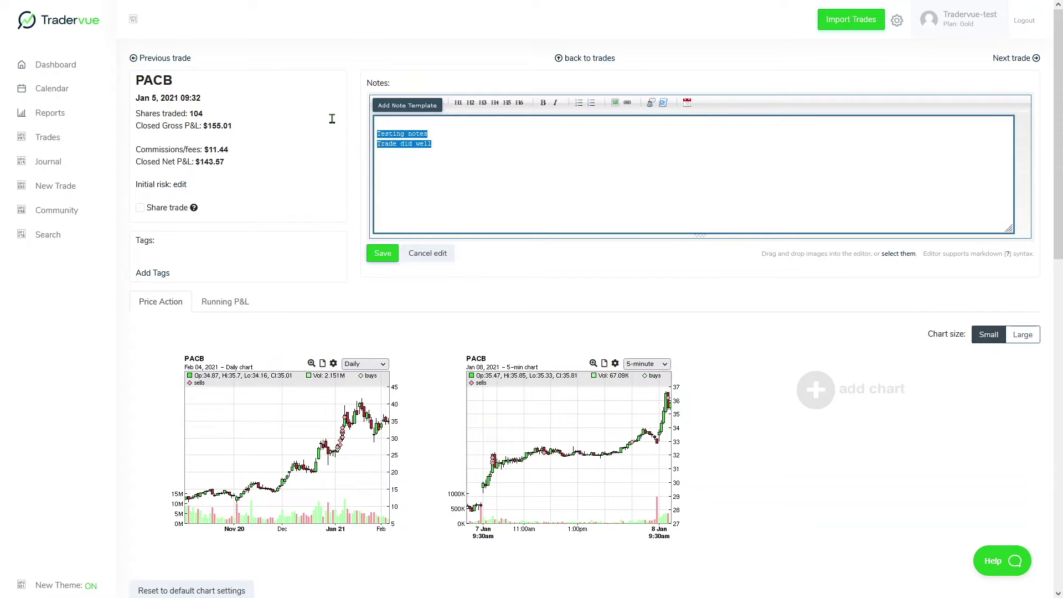
{"action": "key", "text": "Delete"}
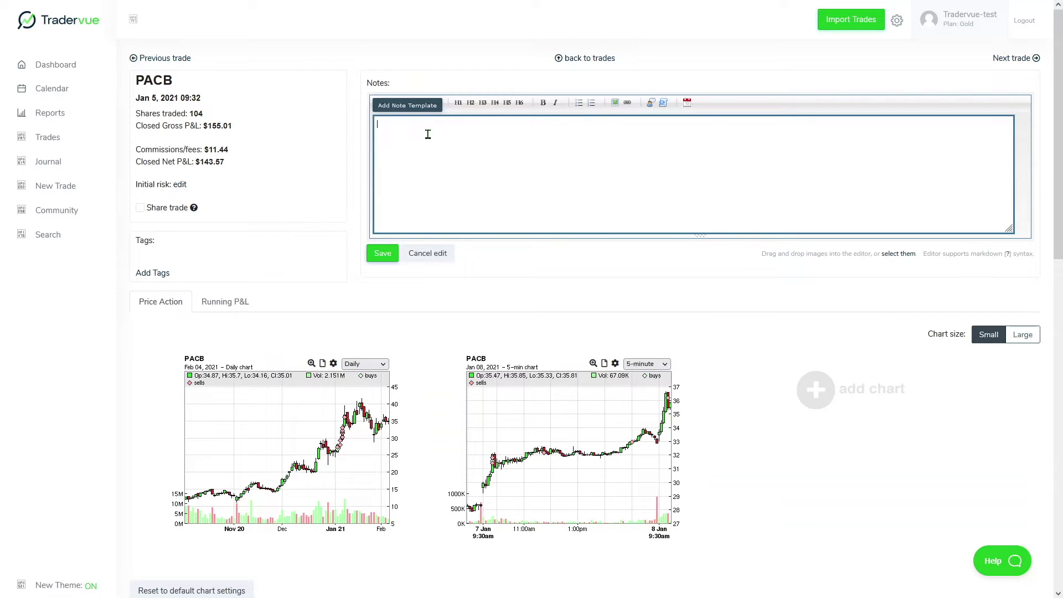
{"action": "left_click", "coordinate": [420, 106]}
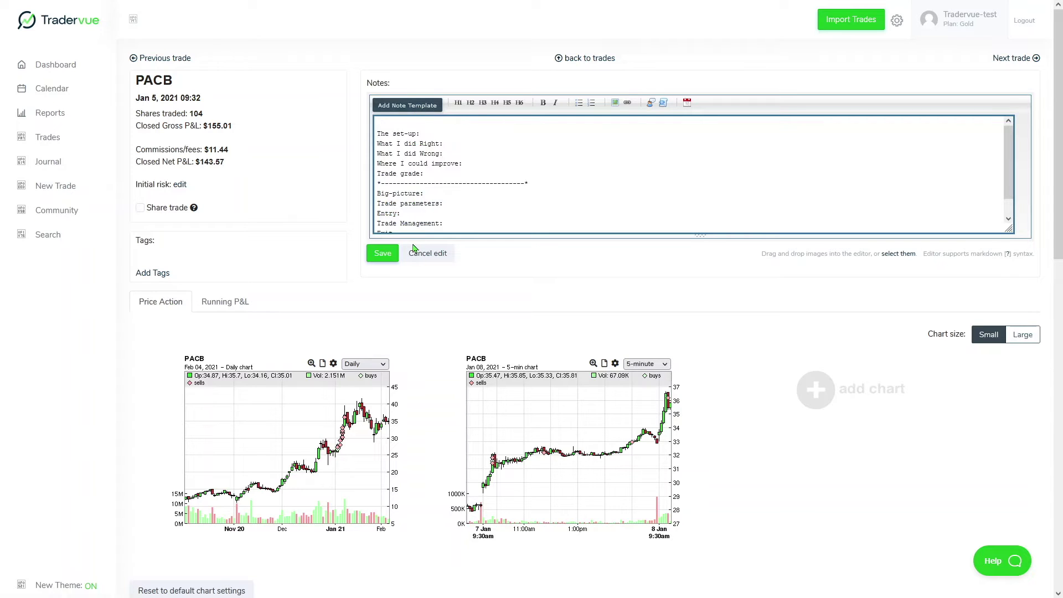
{"action": "left_click", "coordinate": [382, 253]}
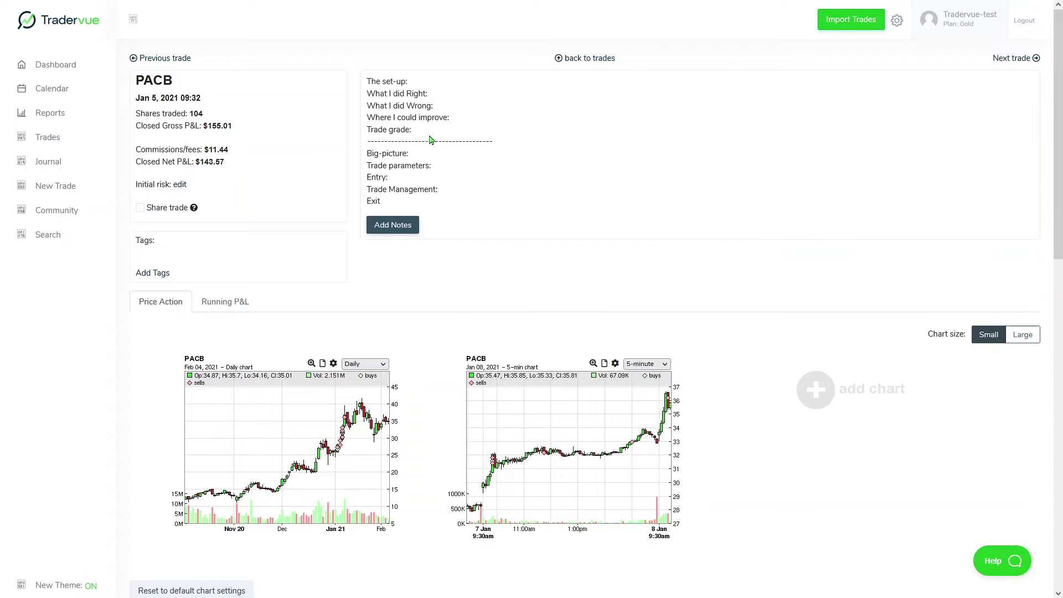
{"action": "left_click", "coordinate": [166, 273]}
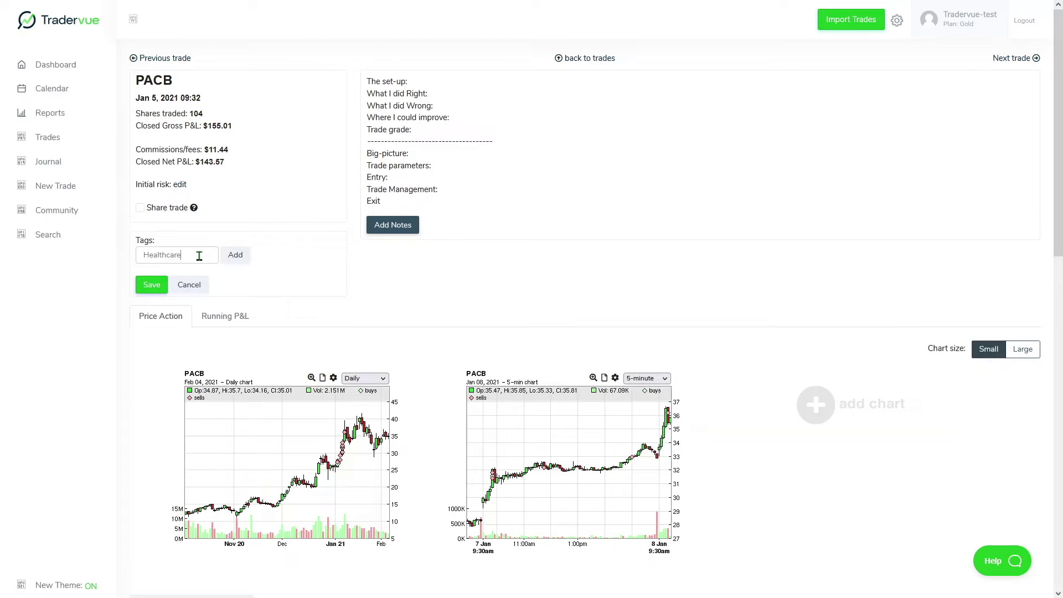
- Add Healthcare and Swing Trade tags to the PACB trade and save them
{"action": "left_click", "coordinate": [236, 255]}
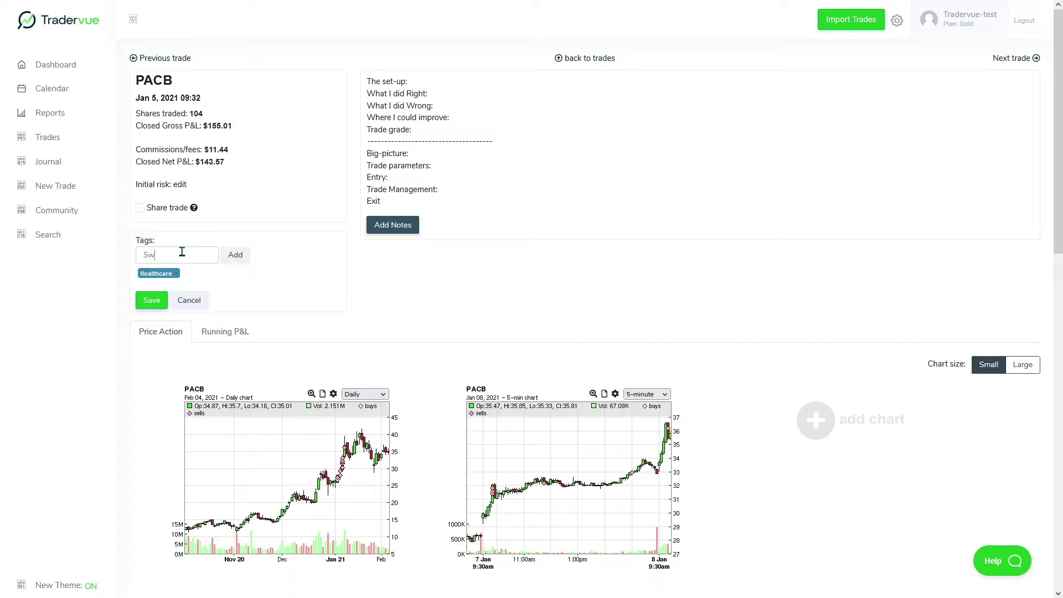
{"action": "left_click", "coordinate": [236, 256]}
{"action": "left_click", "coordinate": [152, 301]}
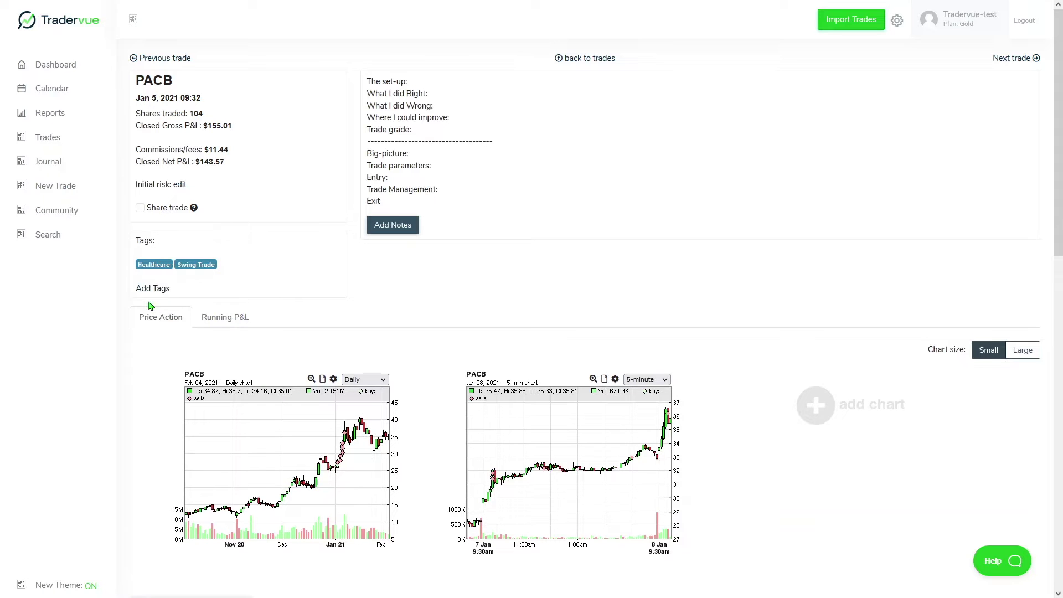
- Scroll down to the Price Action charts and enlarge the PACB daily chart
{"action": "scroll", "coordinate": [615, 260], "scroll_direction": "down", "scroll_amount": 1}
{"action": "scroll", "coordinate": [299, 443], "scroll_direction": "down", "scroll_amount": 1}
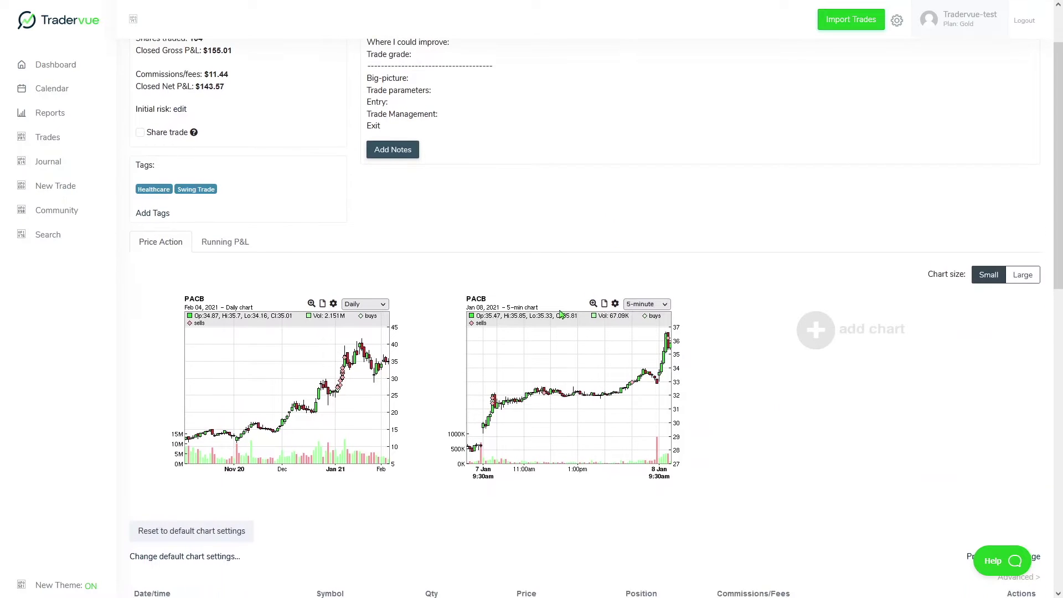
{"action": "scroll", "coordinate": [299, 396], "scroll_direction": "down", "scroll_amount": 1}
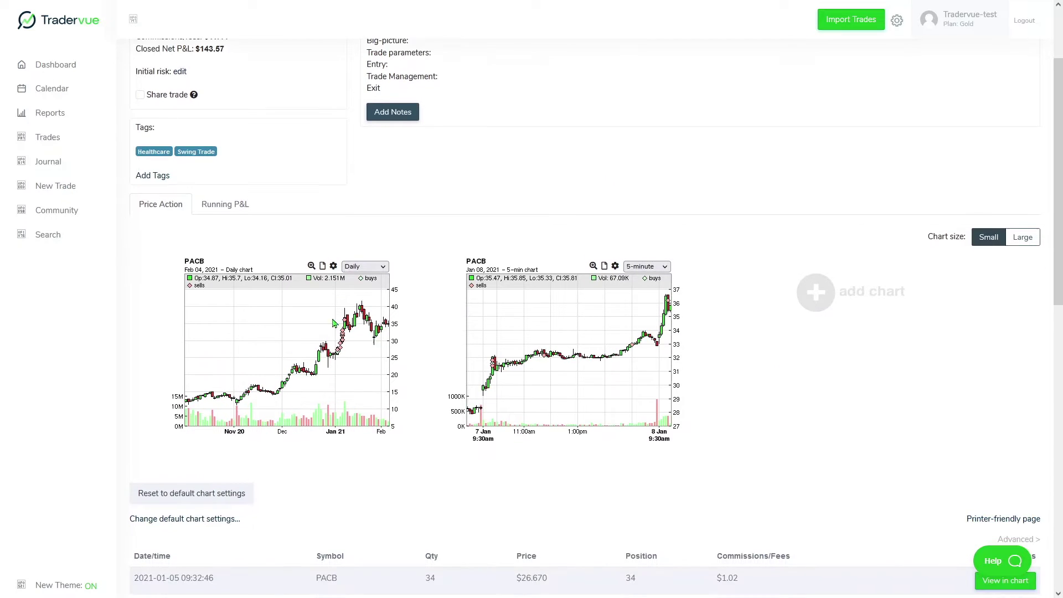
{"action": "left_click", "coordinate": [311, 267]}
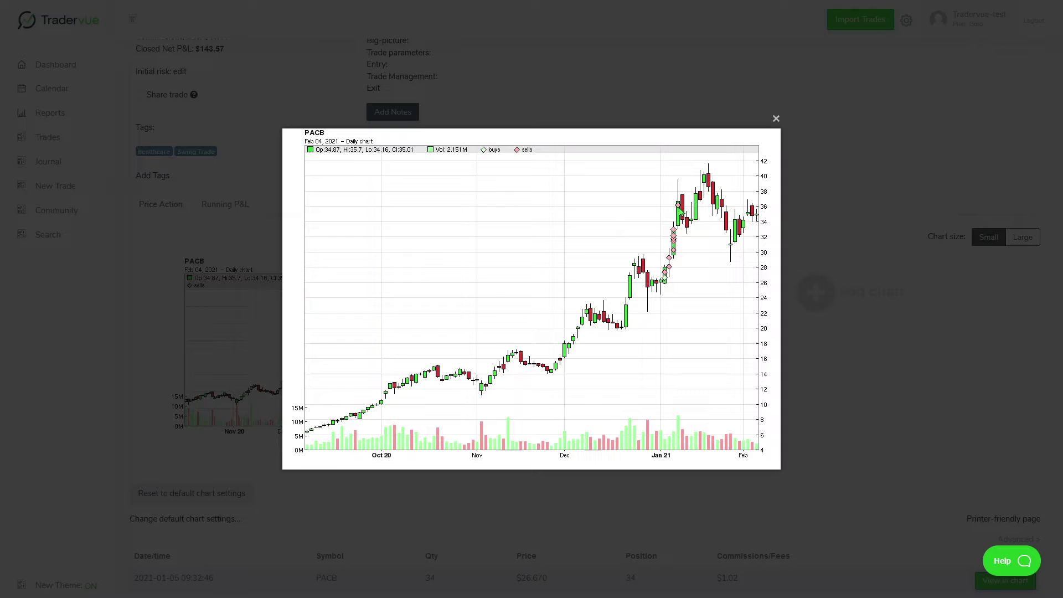
{"action": "left_click", "coordinate": [777, 118]}
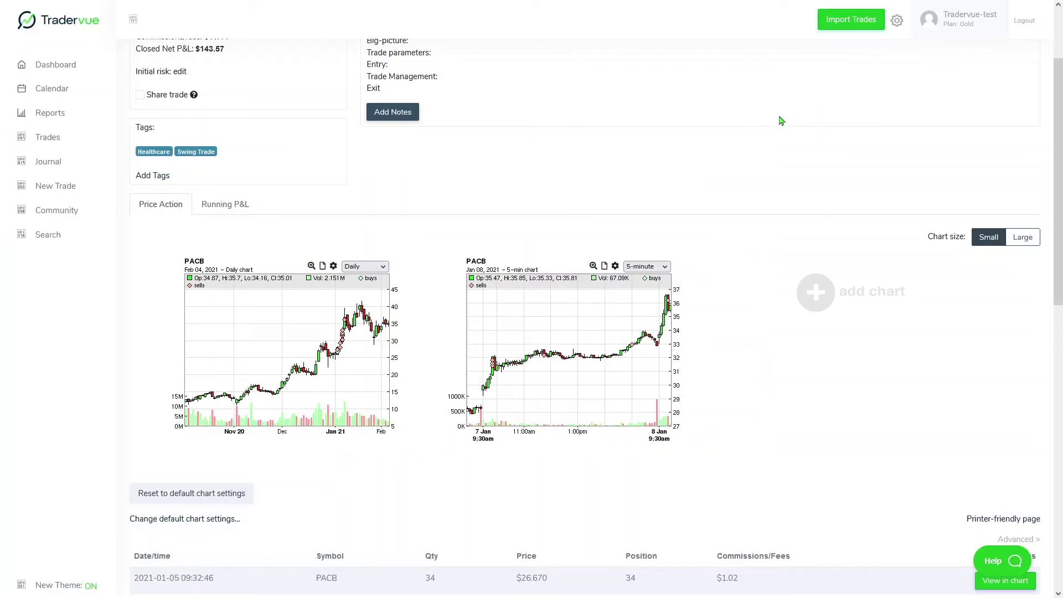
- Change the PACB intraday chart from 5-minute to 15-minute, then 30-minute bars
{"action": "left_click", "coordinate": [365, 266]}
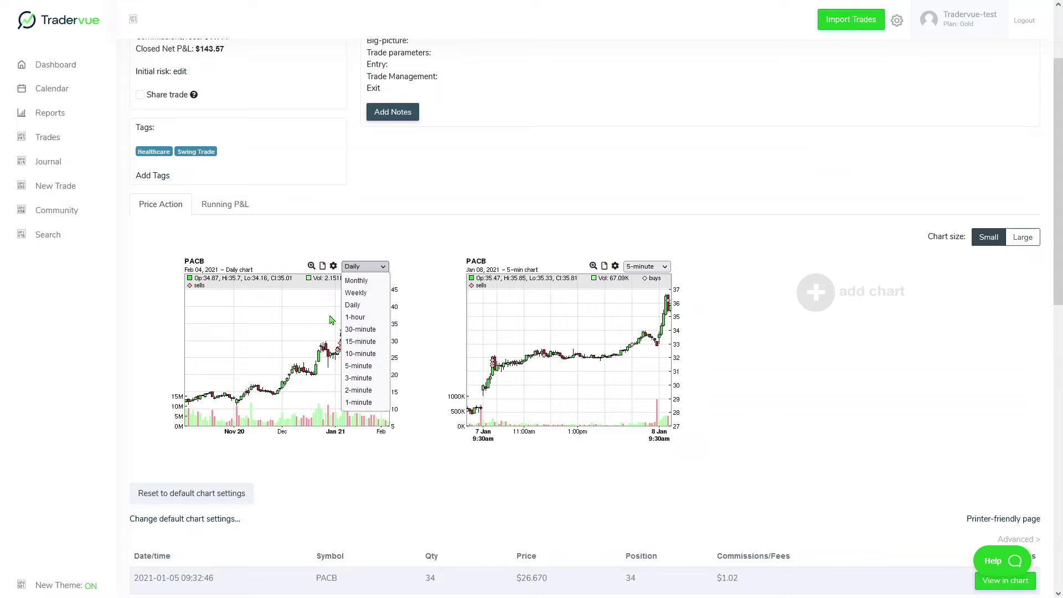
{"action": "key", "text": "Escape"}
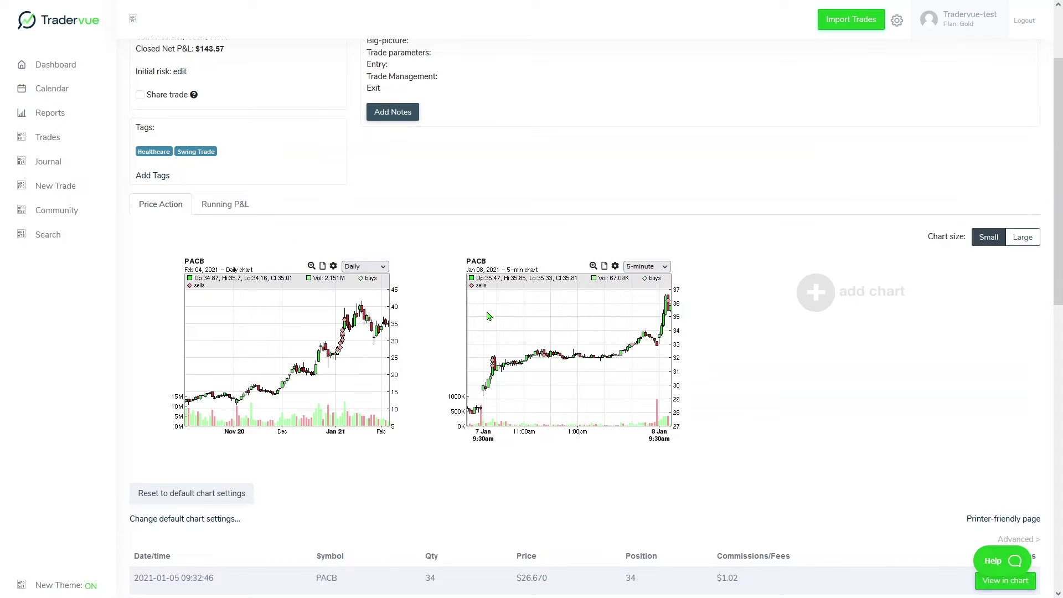
{"action": "left_click", "coordinate": [658, 266]}
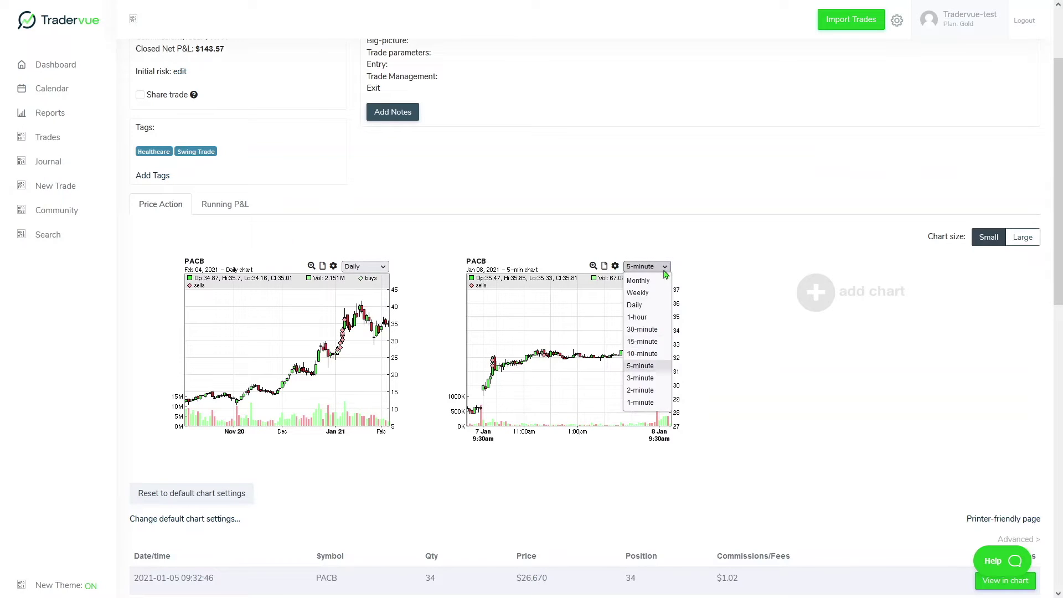
{"action": "left_click", "coordinate": [653, 343]}
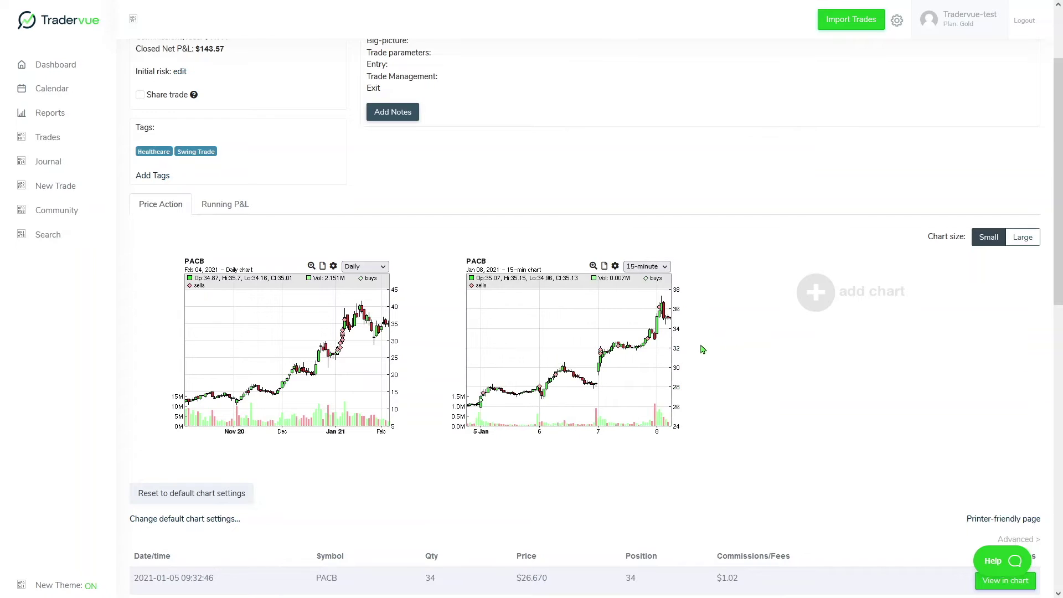
{"action": "left_click", "coordinate": [645, 267]}
{"action": "left_click", "coordinate": [642, 354]}
- Toggle the chart size to Large and back to Small
{"action": "left_click", "coordinate": [1022, 237]}
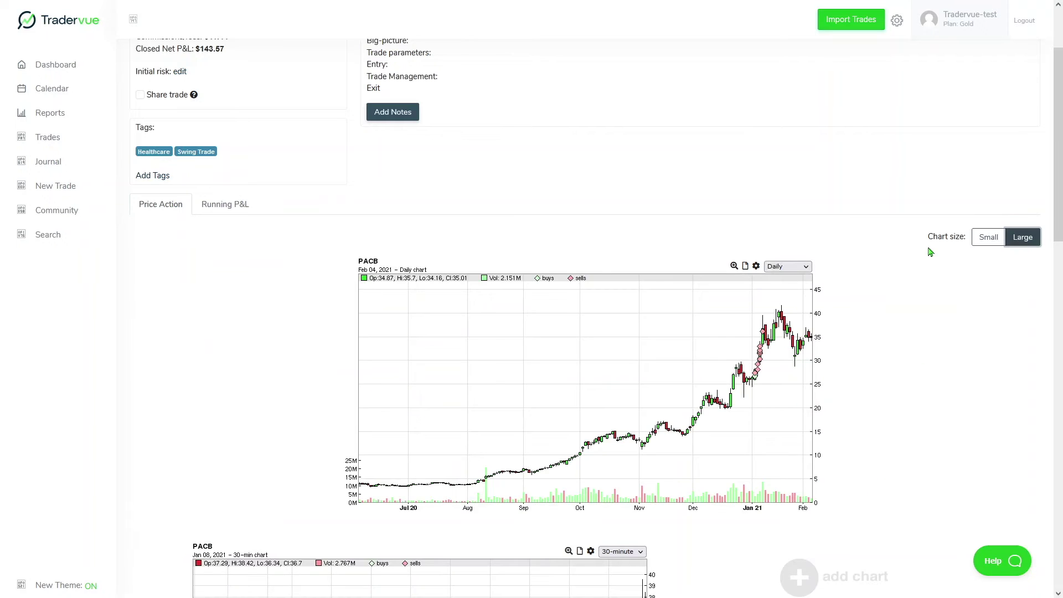
{"action": "left_click", "coordinate": [988, 237]}
{"action": "scroll", "coordinate": [762, 476], "scroll_direction": "down", "scroll_amount": 2}
{"action": "scroll", "coordinate": [763, 476], "scroll_direction": "down", "scroll_amount": 3}
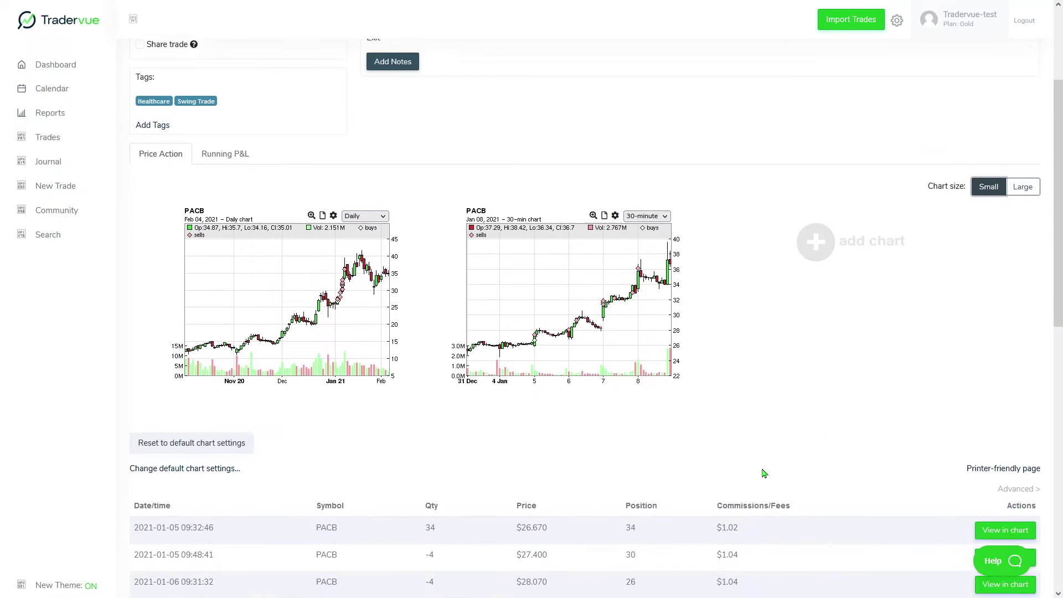
{"action": "scroll", "coordinate": [771, 467], "scroll_direction": "down", "scroll_amount": 3}
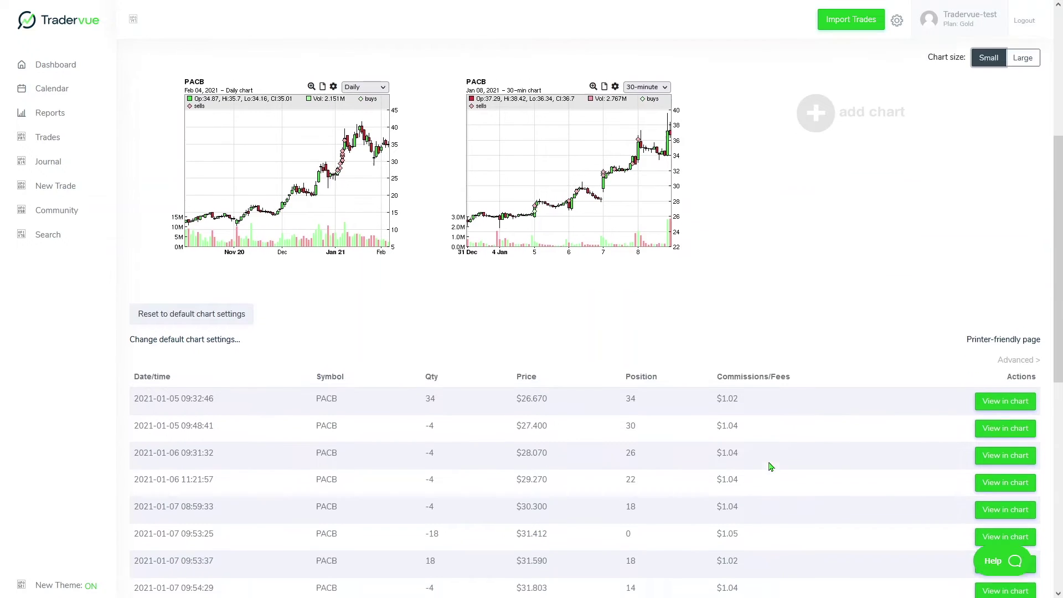
{"action": "scroll", "coordinate": [784, 458], "scroll_direction": "down", "scroll_amount": 2}
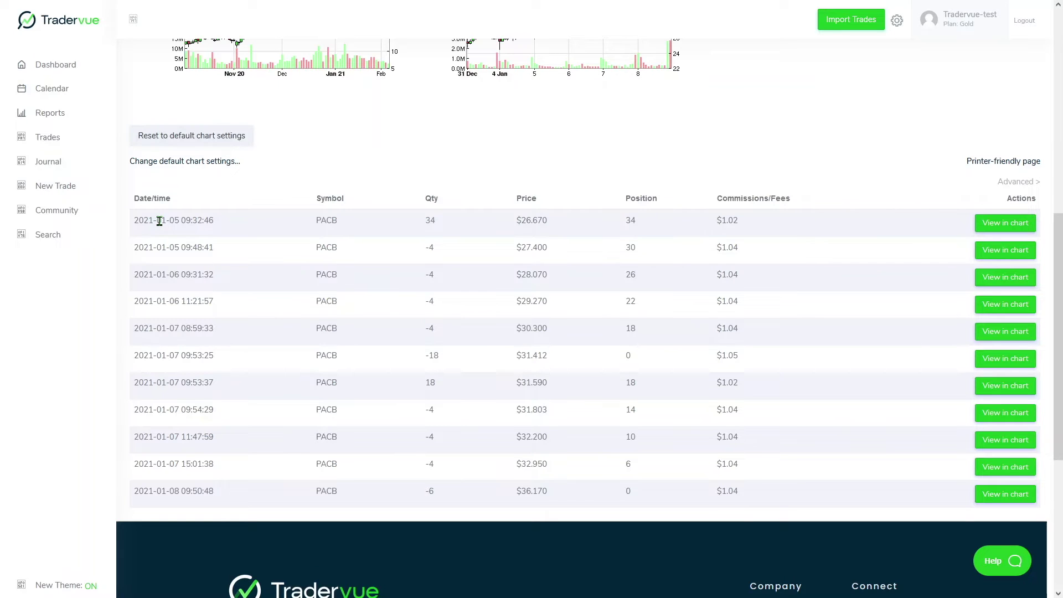
{"action": "double_click", "coordinate": [430, 220]}
{"action": "left_click", "coordinate": [430, 249]}
{"action": "scroll", "coordinate": [956, 299], "scroll_direction": "up", "scroll_amount": 2}
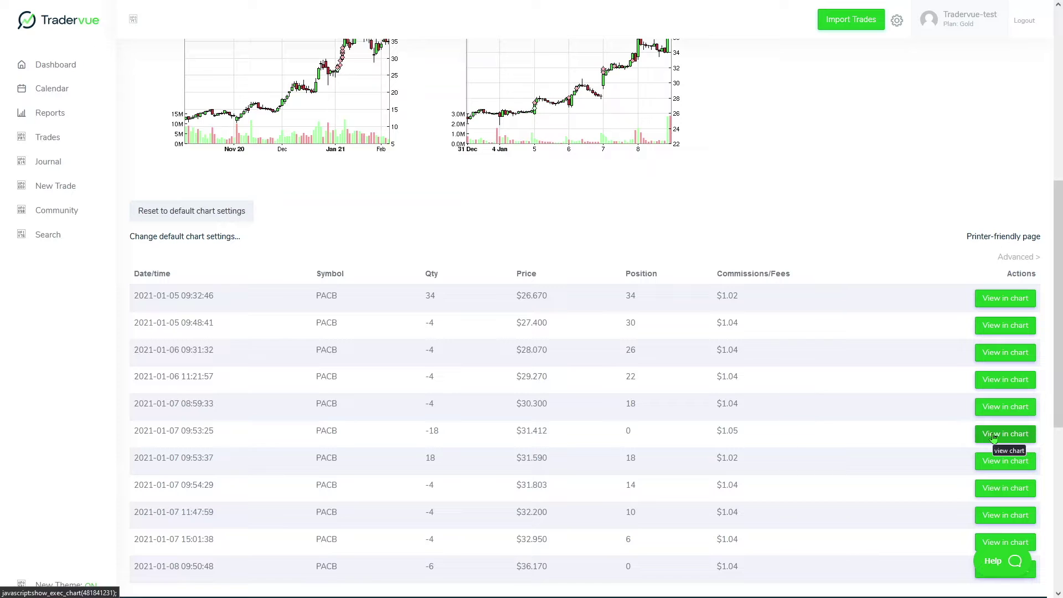
- Chart the Jan 07 09:53:25 execution of -18 shares, then enlarge and close the daily chart
{"action": "left_click", "coordinate": [994, 435]}
{"action": "scroll", "coordinate": [658, 271], "scroll_direction": "up", "scroll_amount": 2}
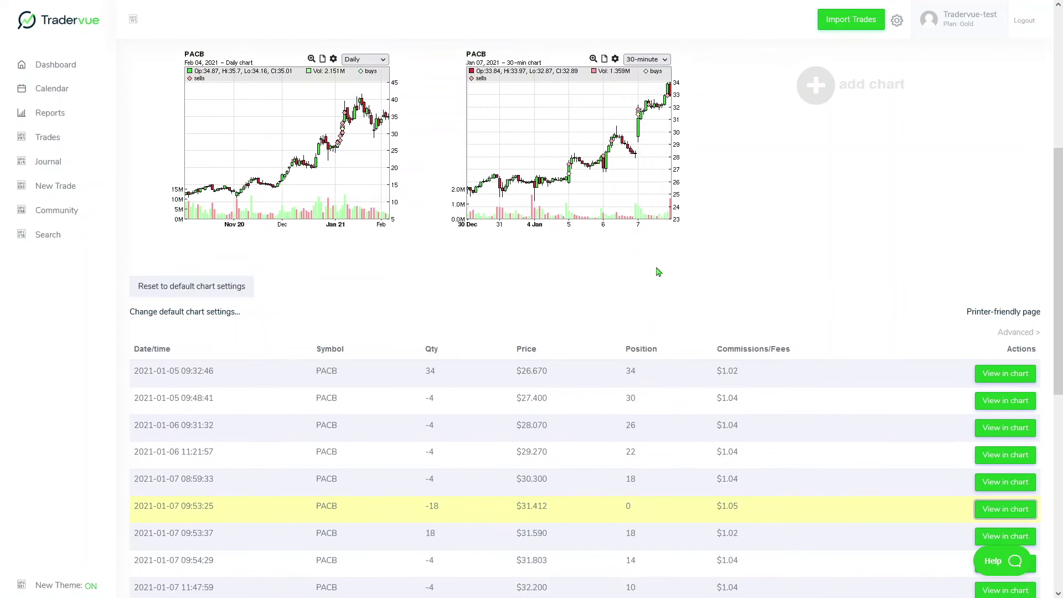
{"action": "left_click", "coordinate": [311, 58]}
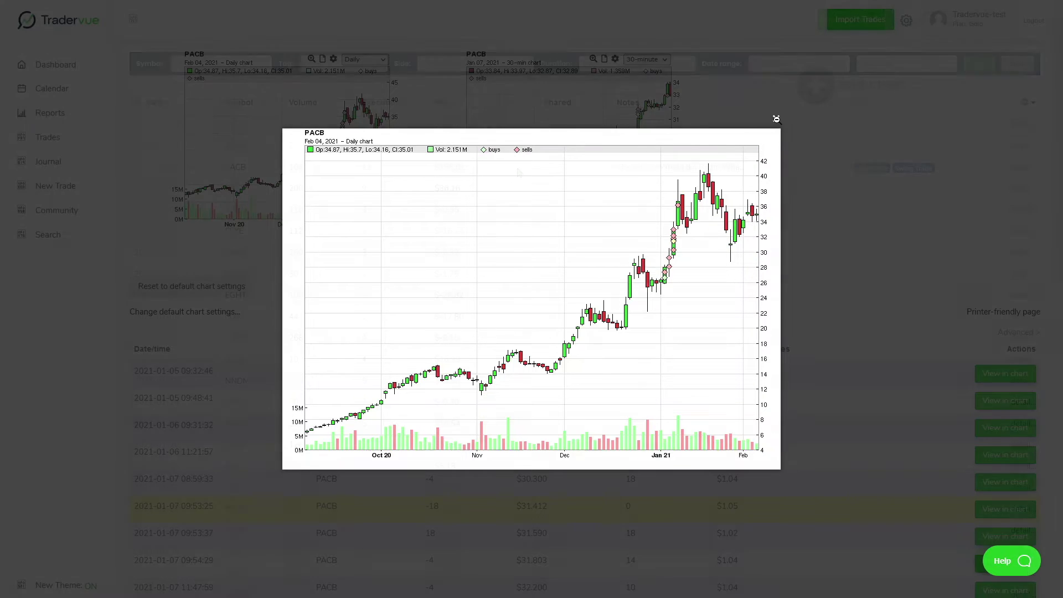
{"action": "left_click", "coordinate": [776, 120]}
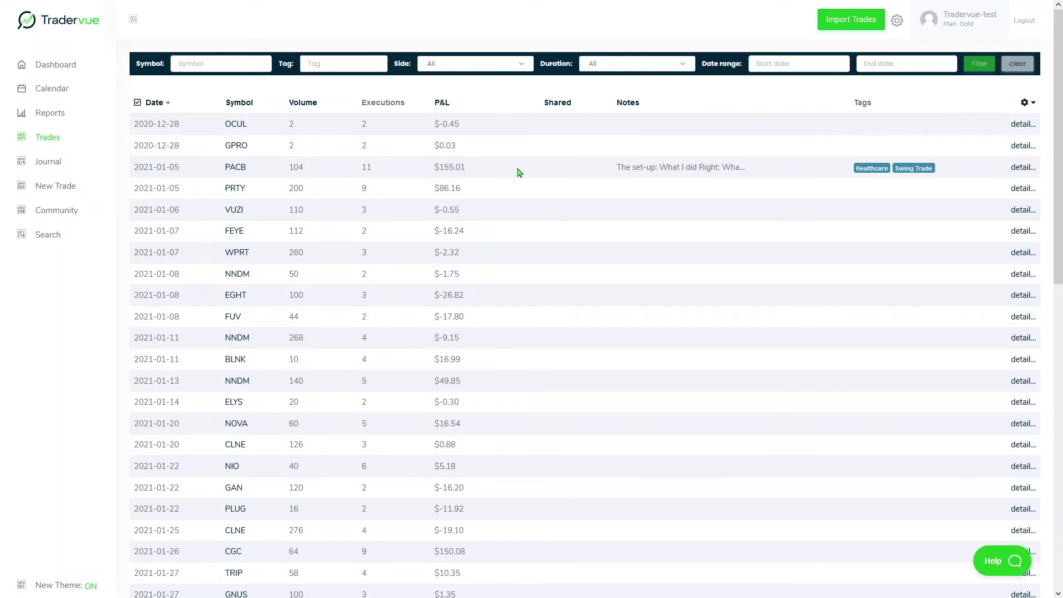
- Open Reports and extend the overview's P&L, volume and win % charts to 90 trading days
{"action": "left_click", "coordinate": [52, 113]}
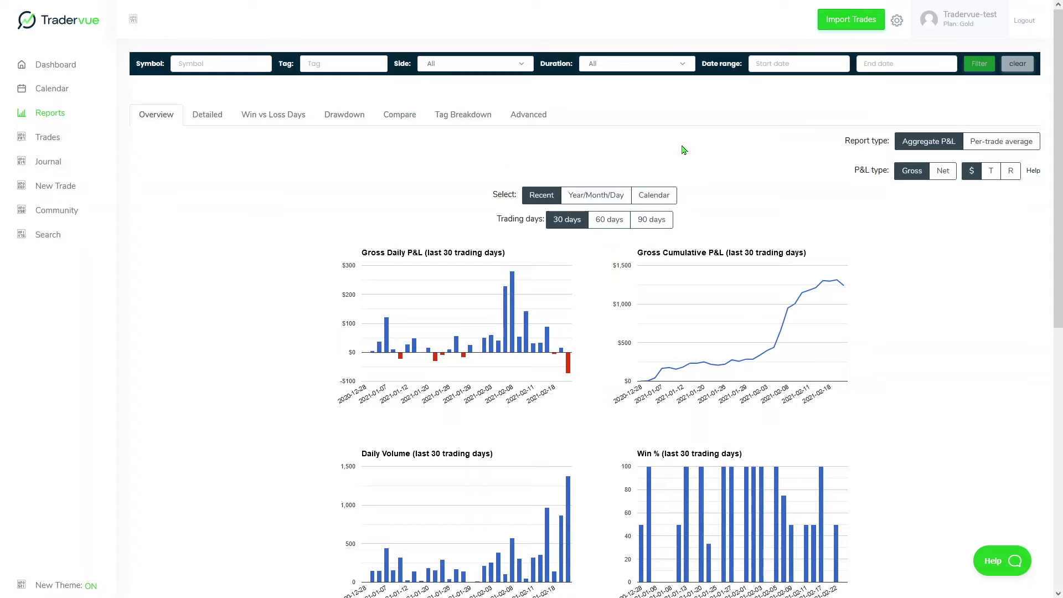
{"action": "scroll", "coordinate": [691, 149], "scroll_direction": "down", "scroll_amount": 1}
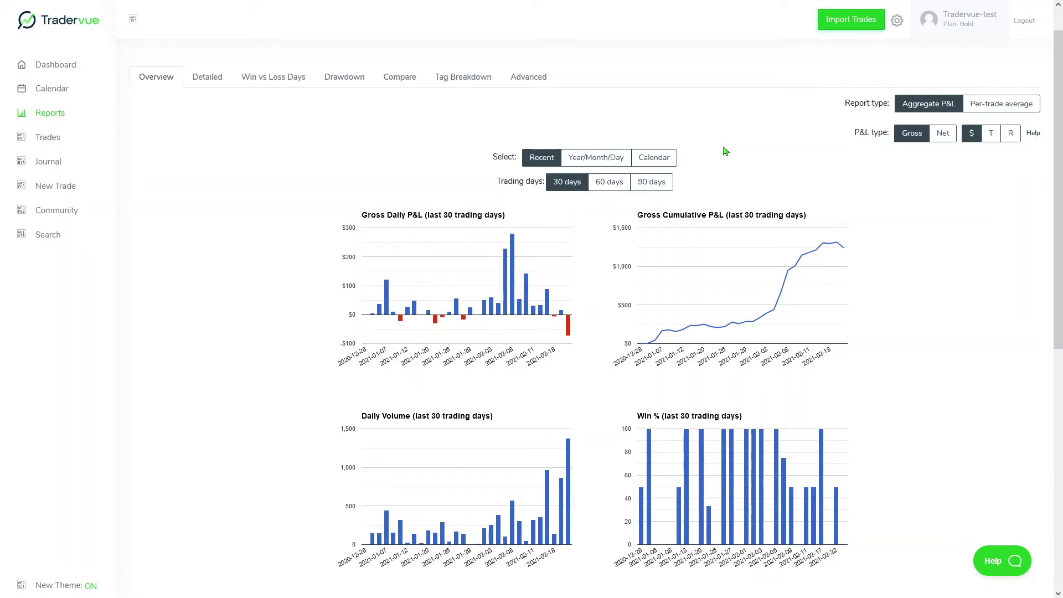
{"action": "left_click", "coordinate": [651, 190]}
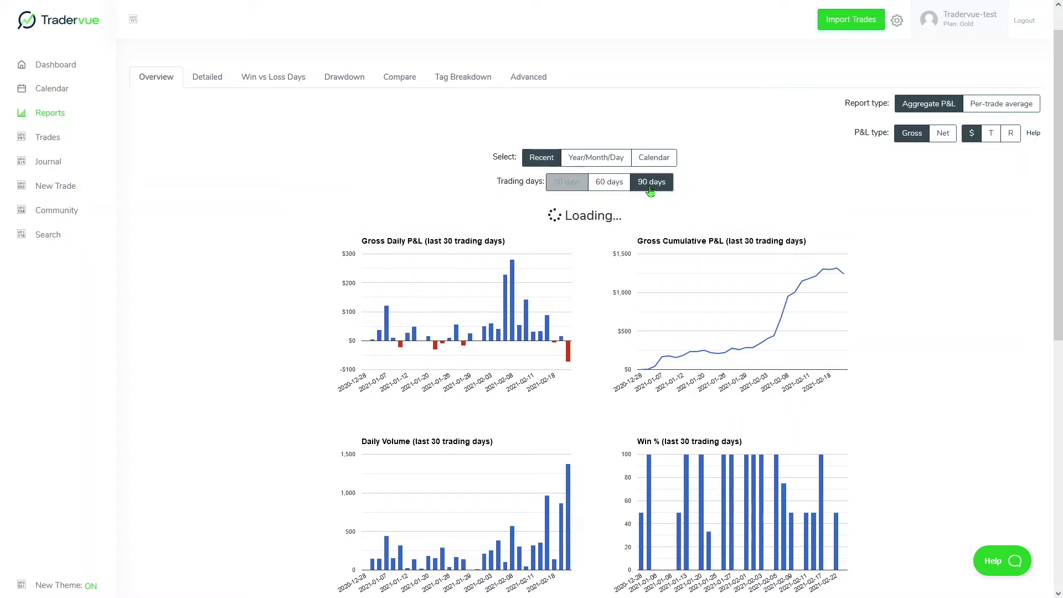
{"action": "scroll", "coordinate": [749, 190], "scroll_direction": "down", "scroll_amount": 1}
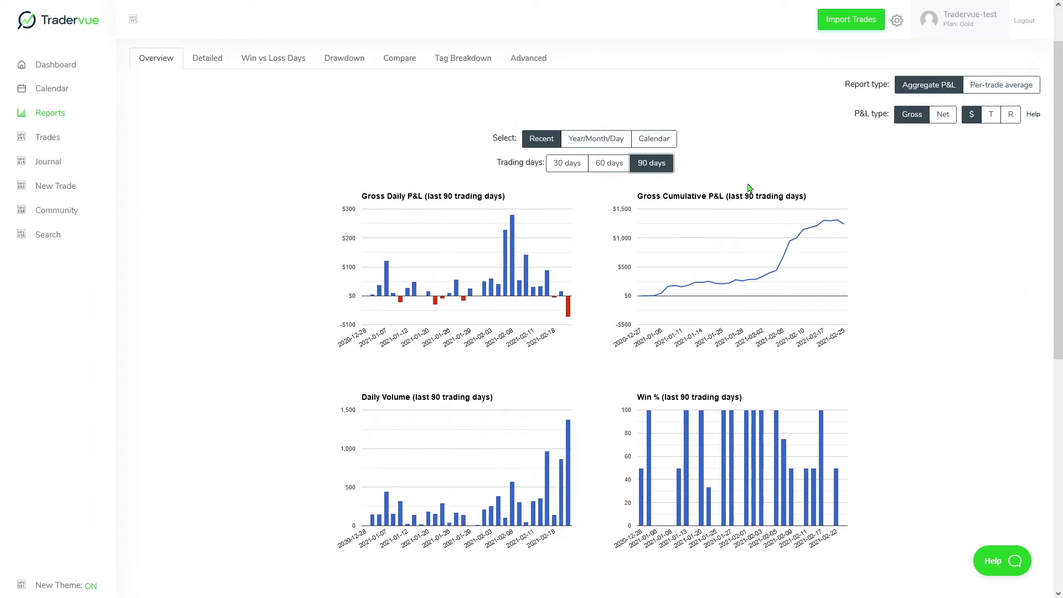
{"action": "scroll", "coordinate": [866, 283], "scroll_direction": "down", "scroll_amount": 2}
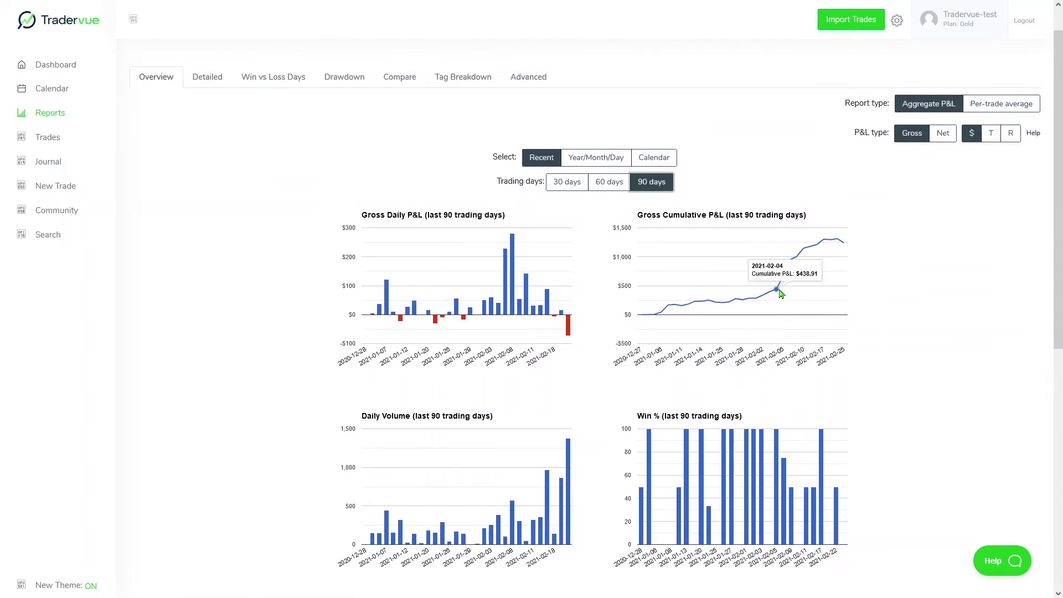
- Break the report down by year, month and day
{"action": "scroll", "coordinate": [777, 292], "scroll_direction": "up", "scroll_amount": 3}
{"action": "left_click", "coordinate": [595, 157]}
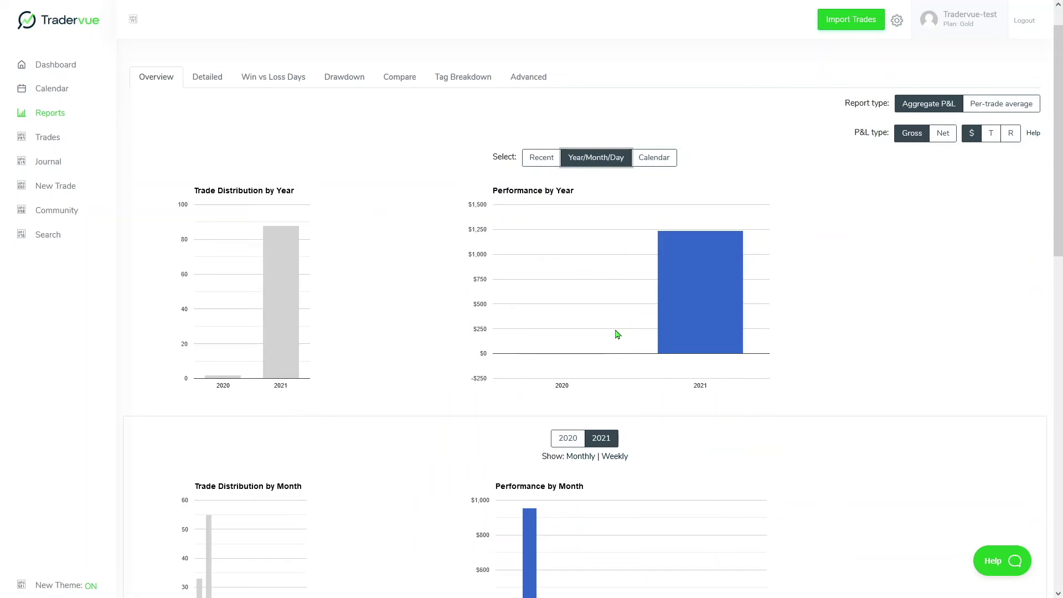
{"action": "scroll", "coordinate": [736, 311], "scroll_direction": "down", "scroll_amount": 15}
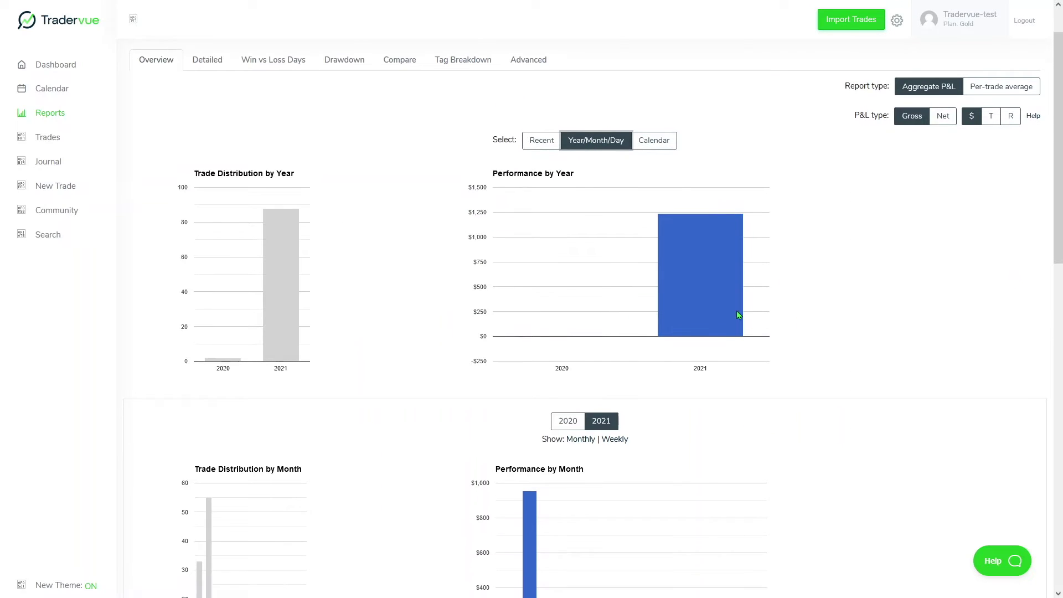
{"action": "scroll", "coordinate": [558, 410], "scroll_direction": "down", "scroll_amount": 2}
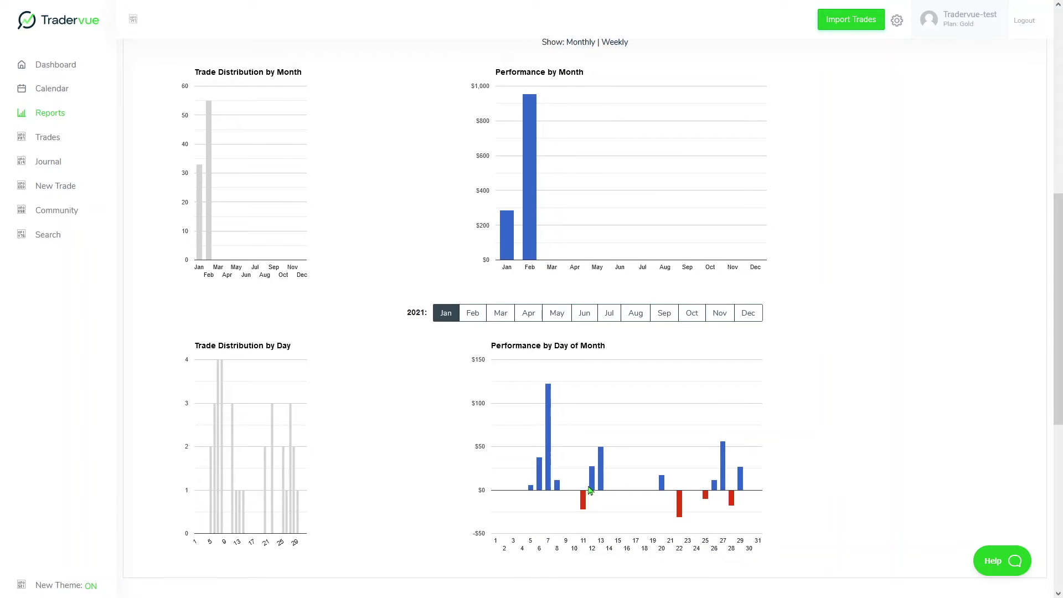
{"action": "scroll", "coordinate": [726, 491], "scroll_direction": "up", "scroll_amount": 4}
{"action": "scroll", "coordinate": [727, 491], "scroll_direction": "up", "scroll_amount": 4}
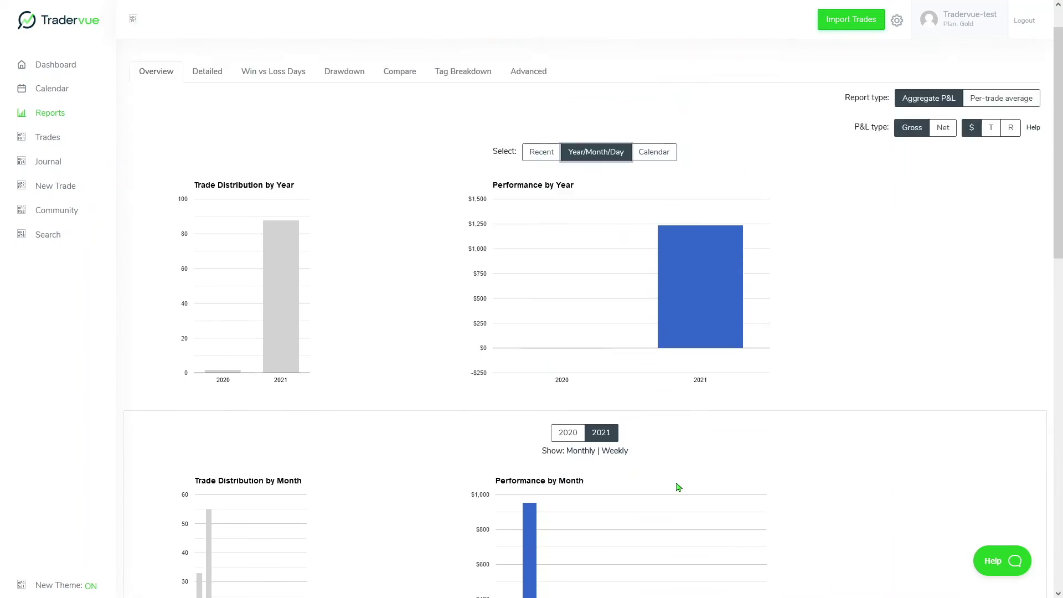
- Switch to the Calendar view and expand February 2021 into a large daily P&L calendar
{"action": "left_click", "coordinate": [657, 200]}
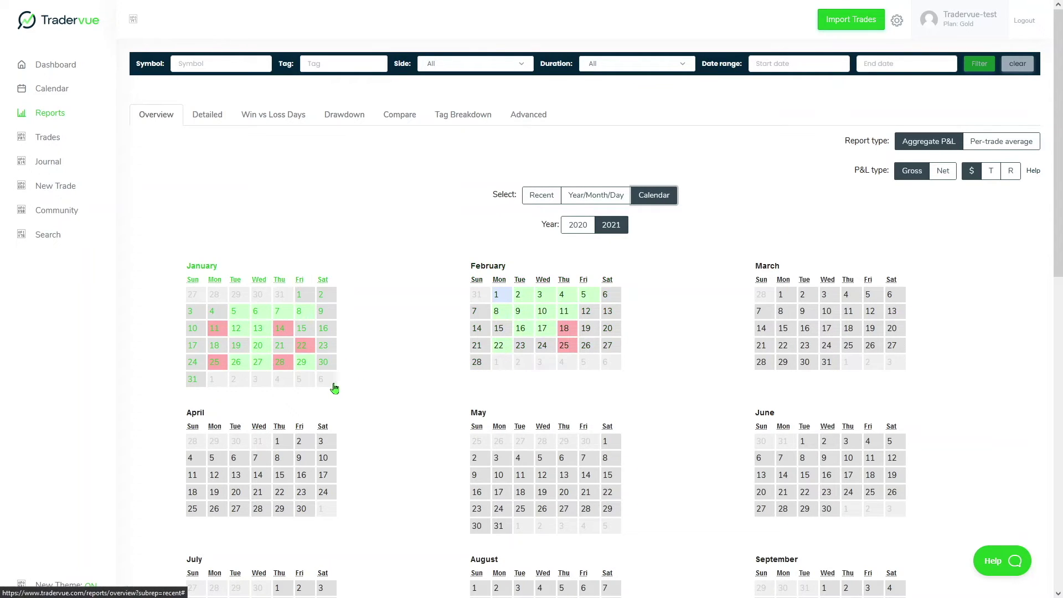
{"action": "left_click", "coordinate": [512, 363]}
{"action": "scroll", "coordinate": [532, 484], "scroll_direction": "up", "scroll_amount": 1}
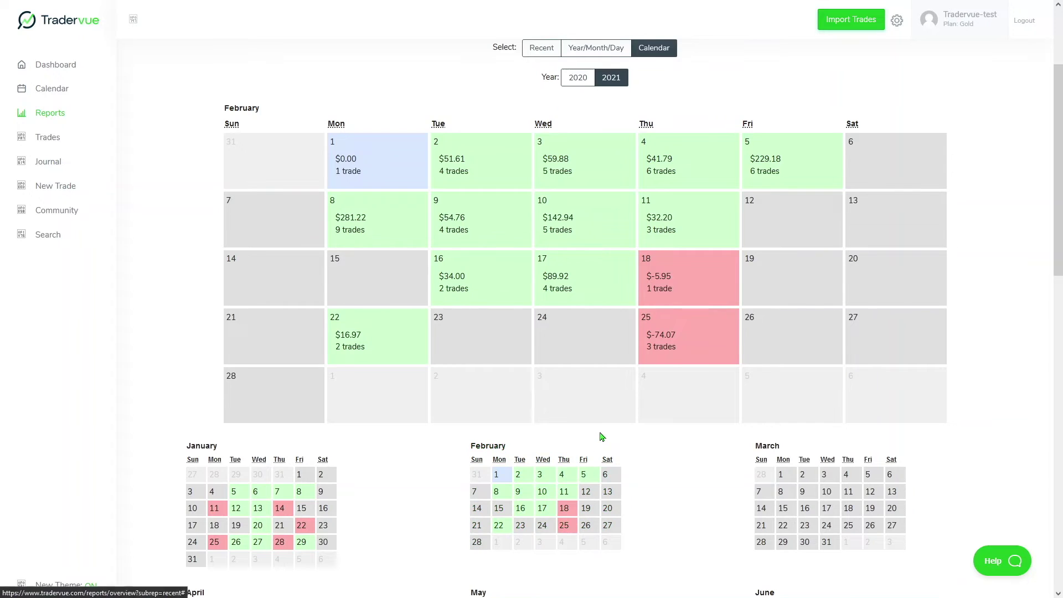
{"action": "scroll", "coordinate": [499, 444], "scroll_direction": "up", "scroll_amount": 1}
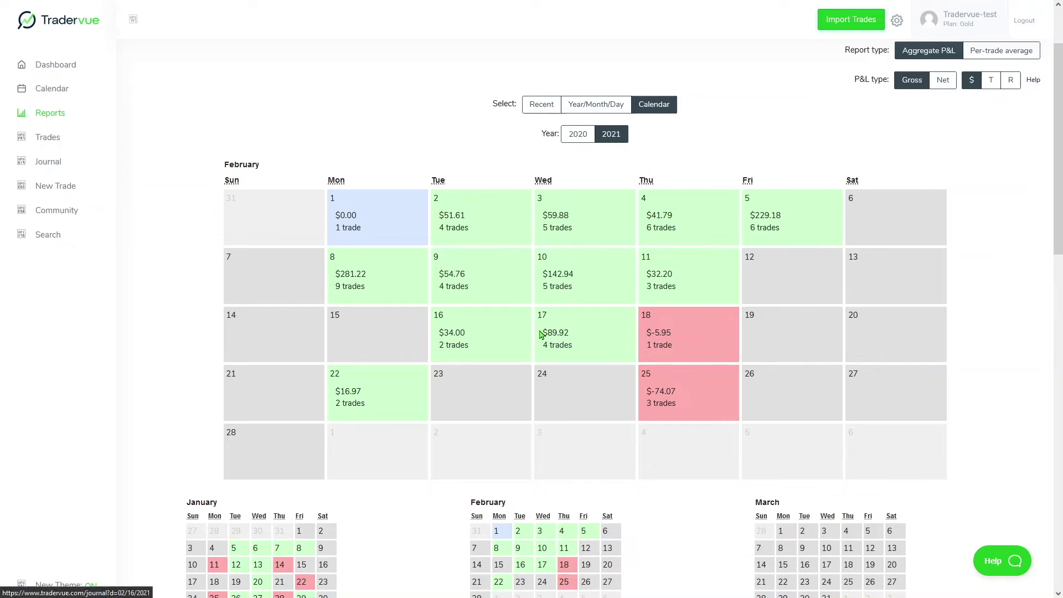
{"action": "scroll", "coordinate": [569, 380], "scroll_direction": "up", "scroll_amount": 2}
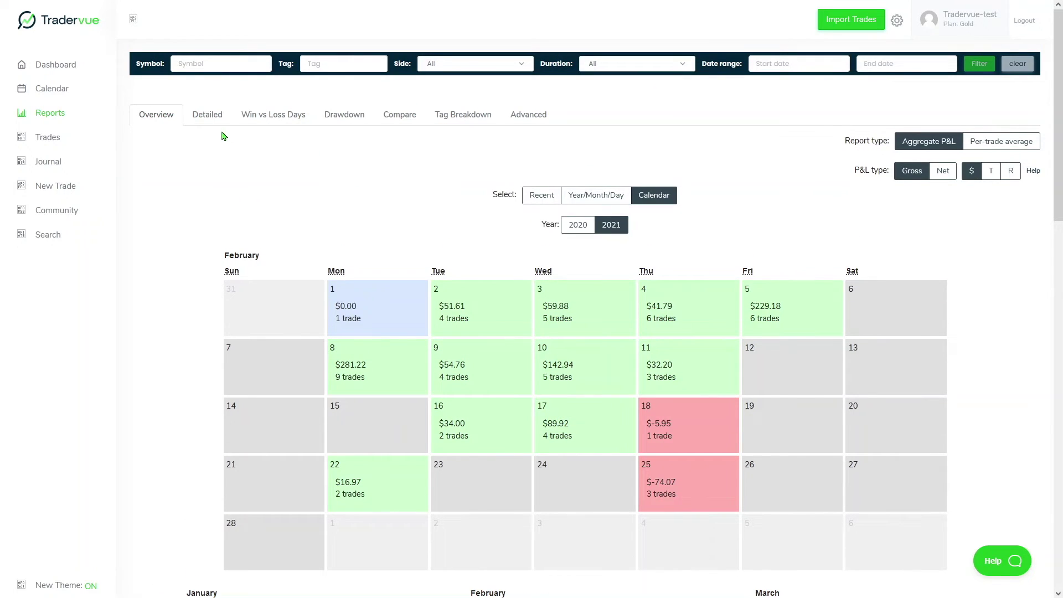
{"action": "left_click", "coordinate": [211, 116]}
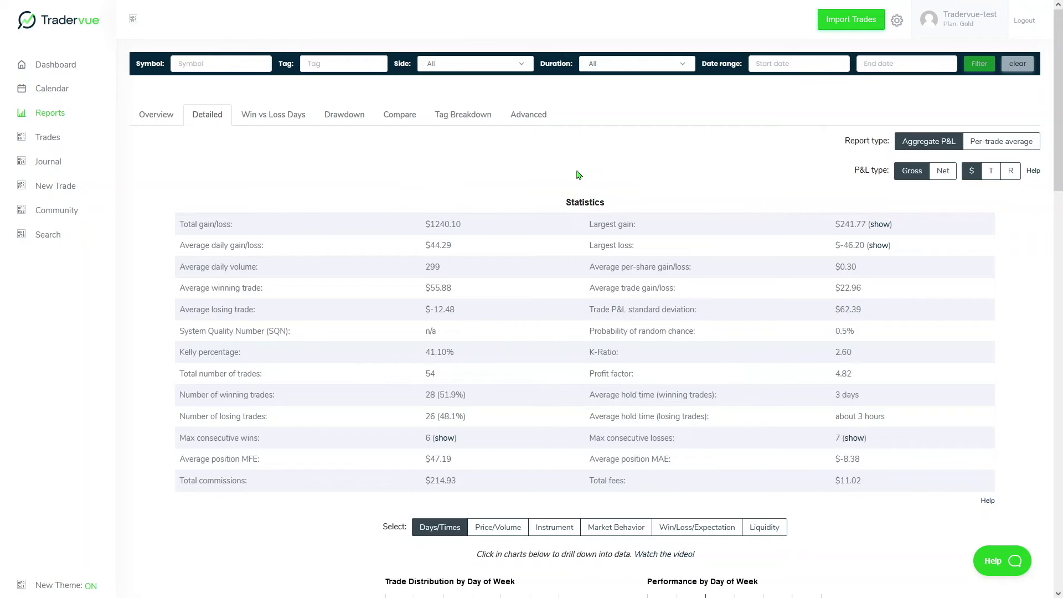
{"action": "double_click", "coordinate": [587, 200]}
{"action": "scroll", "coordinate": [664, 209], "scroll_direction": "down", "scroll_amount": 1}
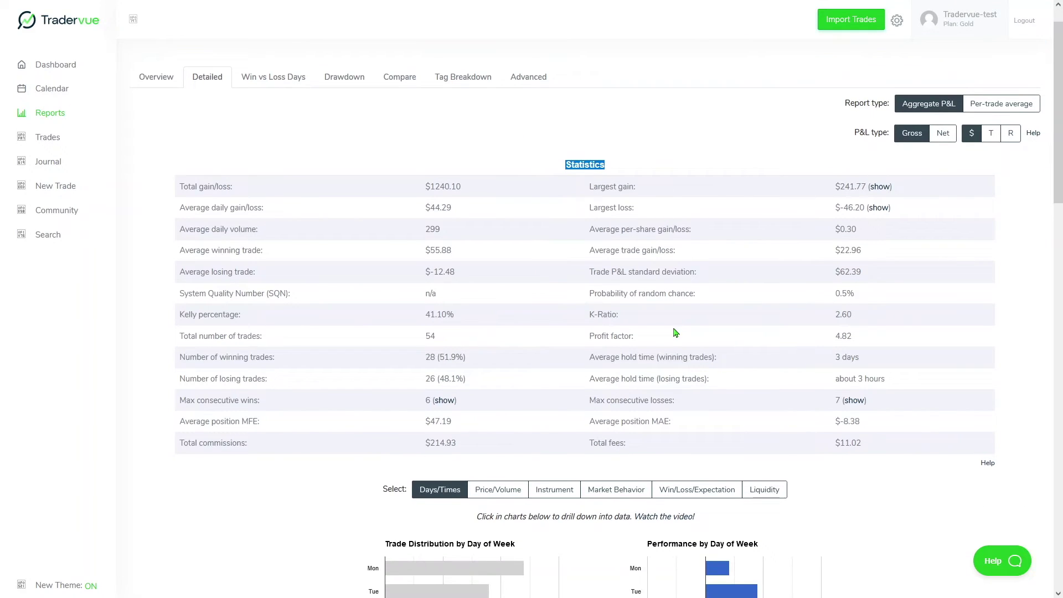
{"action": "scroll", "coordinate": [675, 332], "scroll_direction": "down", "scroll_amount": 1}
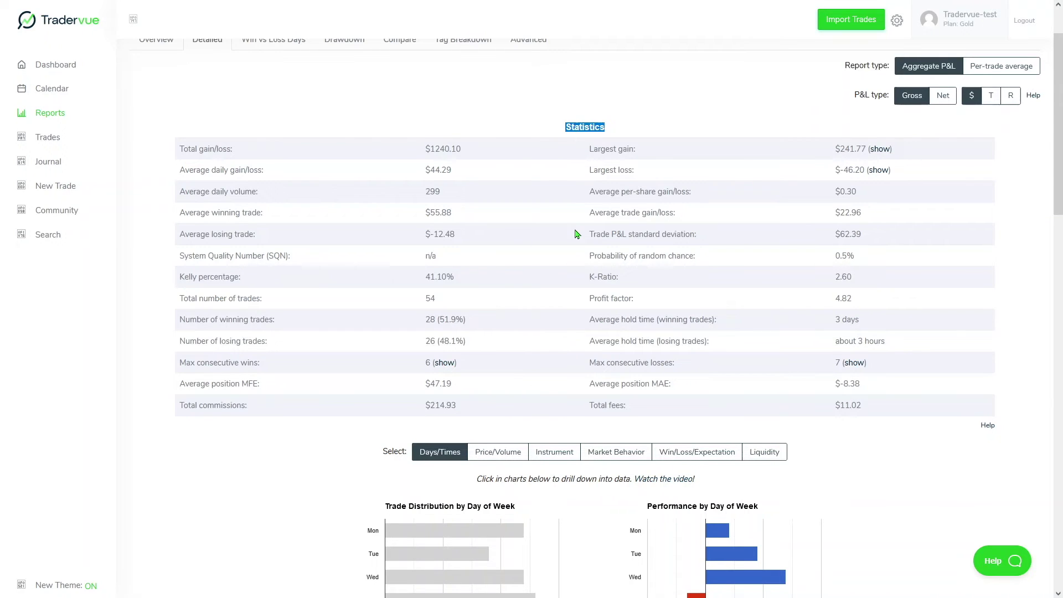
{"action": "scroll", "coordinate": [576, 235], "scroll_direction": "down", "scroll_amount": 1}
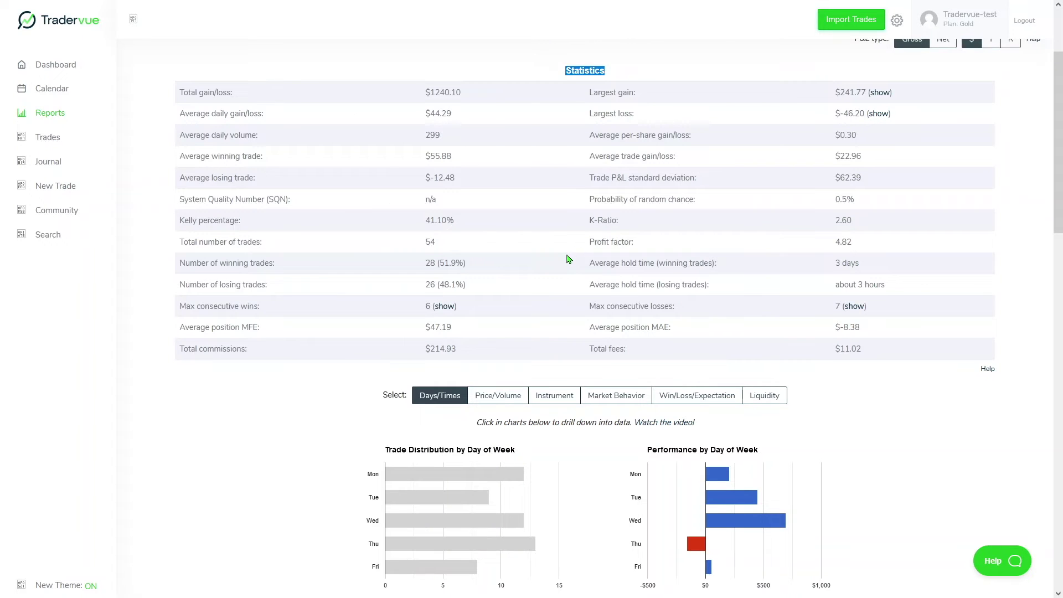
{"action": "scroll", "coordinate": [568, 259], "scroll_direction": "down", "scroll_amount": 1}
{"action": "scroll", "coordinate": [562, 264], "scroll_direction": "up", "scroll_amount": 1}
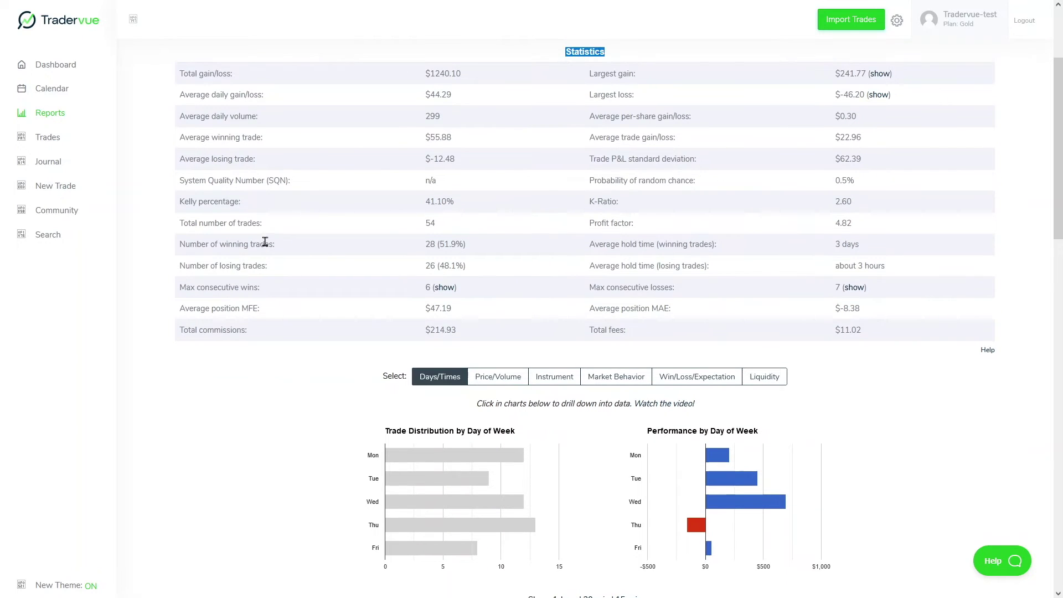
{"action": "left_click_drag", "start_coordinate": [211, 244], "coordinate": [244, 243]}
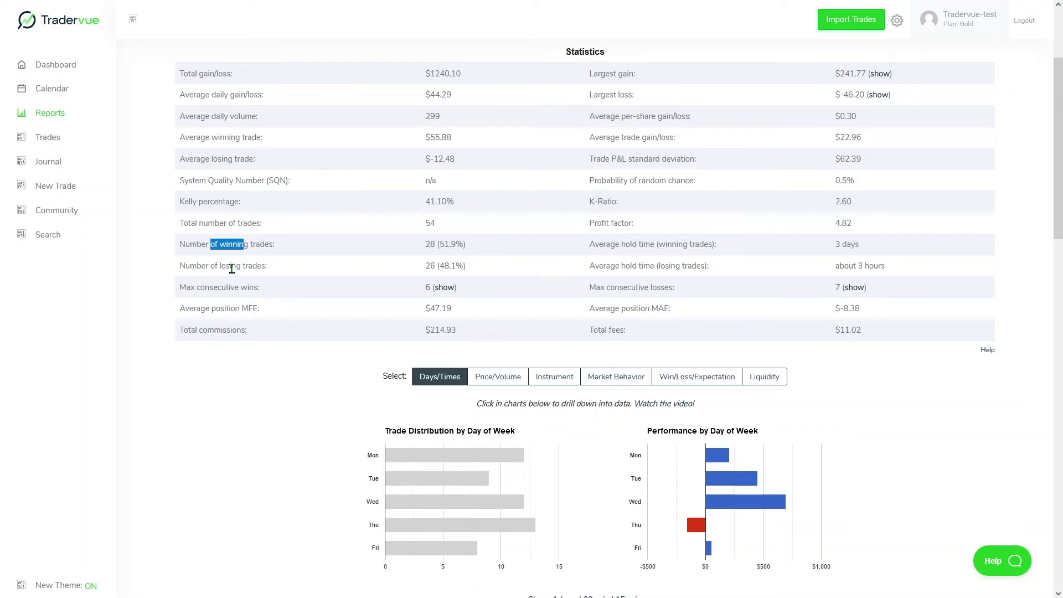
{"action": "left_click", "coordinate": [232, 269]}
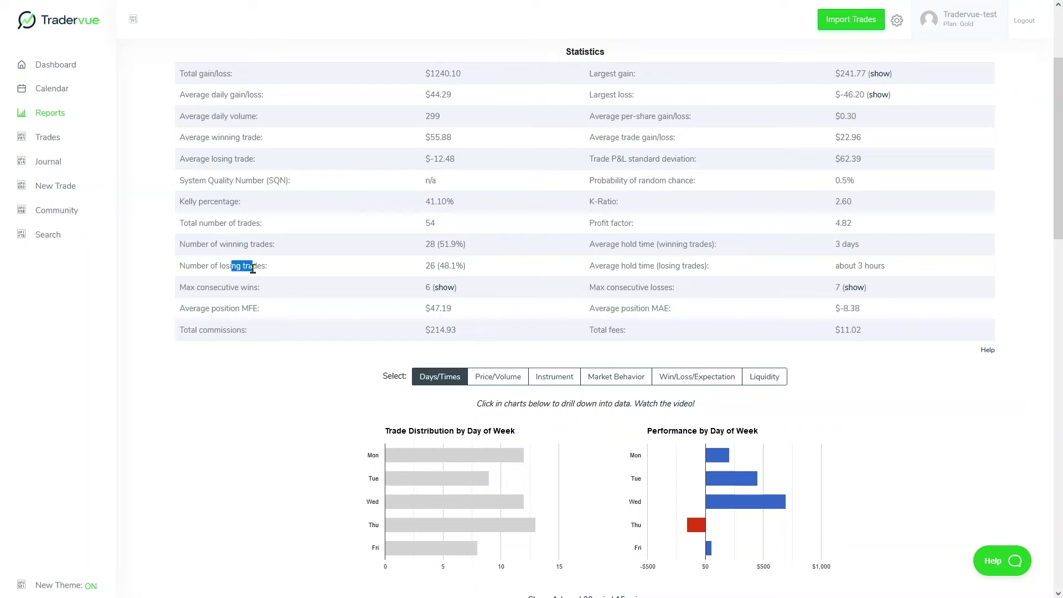
{"action": "triple_click", "coordinate": [624, 222]}
{"action": "left_click", "coordinate": [781, 250]}
{"action": "scroll", "coordinate": [873, 406], "scroll_direction": "down", "scroll_amount": 2}
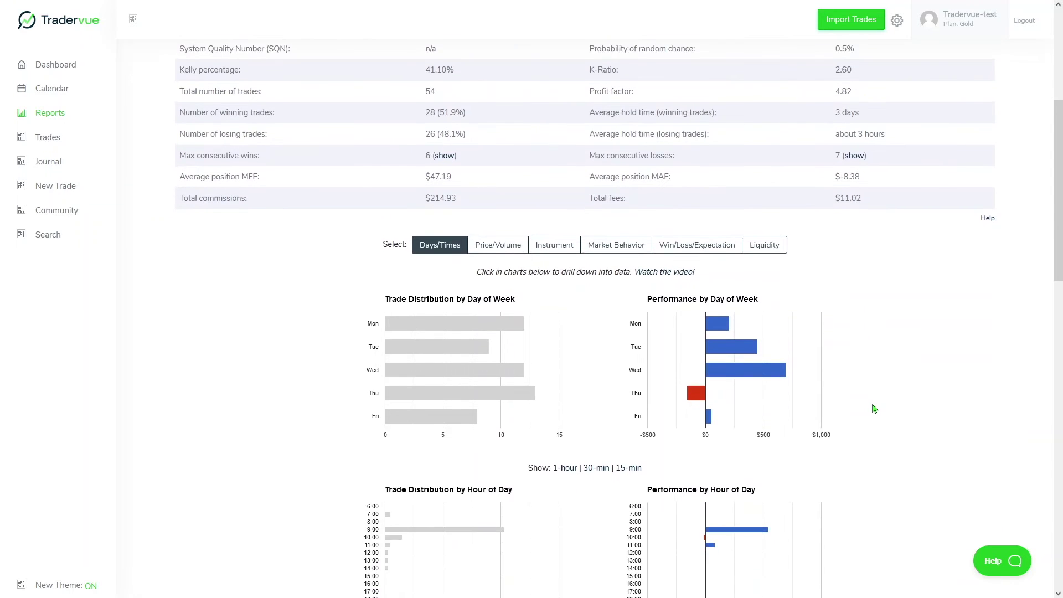
{"action": "scroll", "coordinate": [873, 408], "scroll_direction": "down", "scroll_amount": 2}
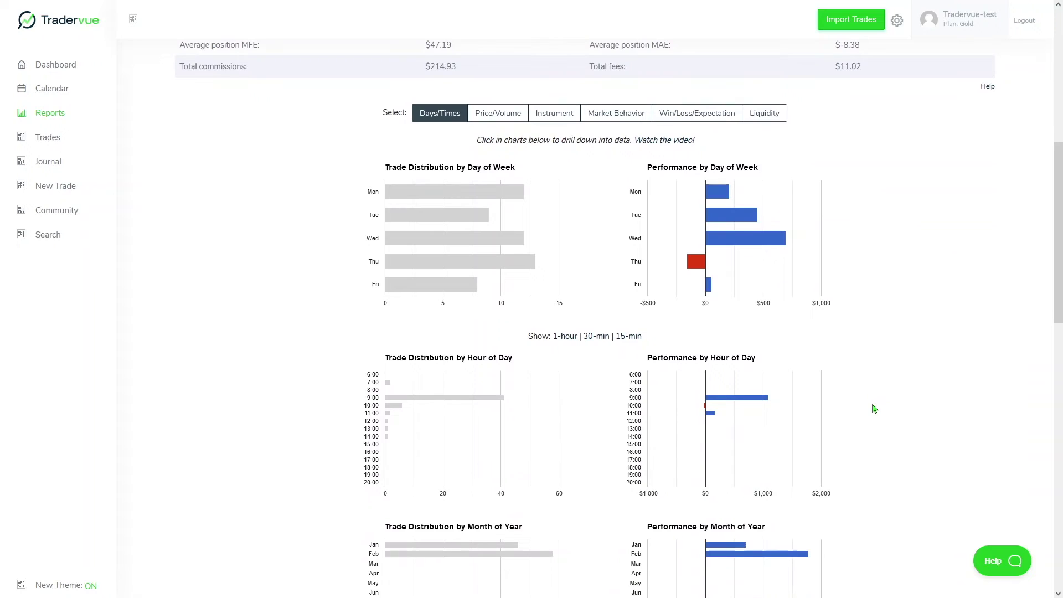
{"action": "scroll", "coordinate": [873, 408], "scroll_direction": "down", "scroll_amount": 1}
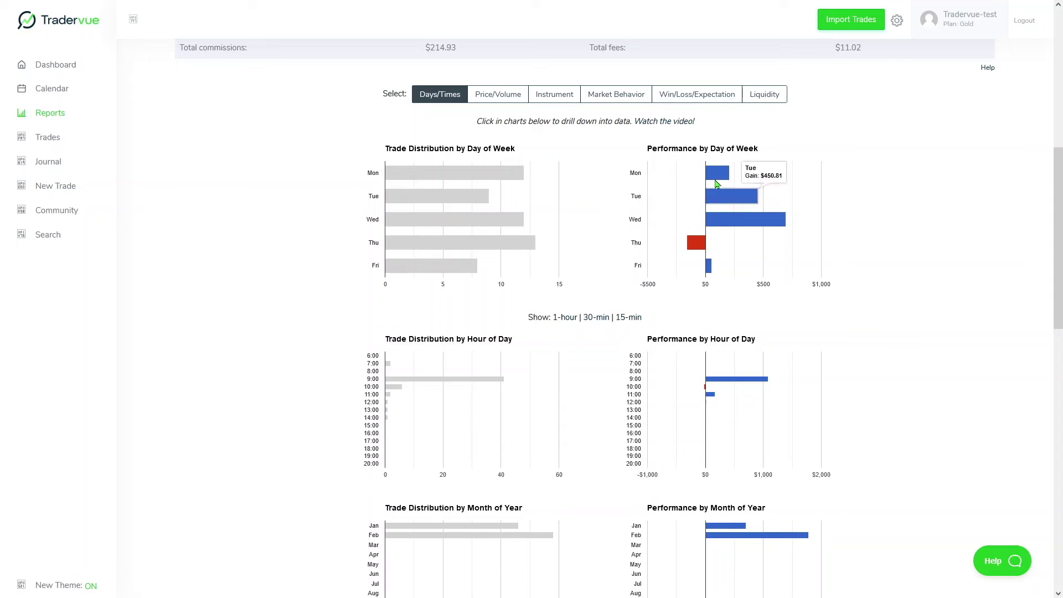
{"action": "mouse_move", "coordinate": [742, 226]}
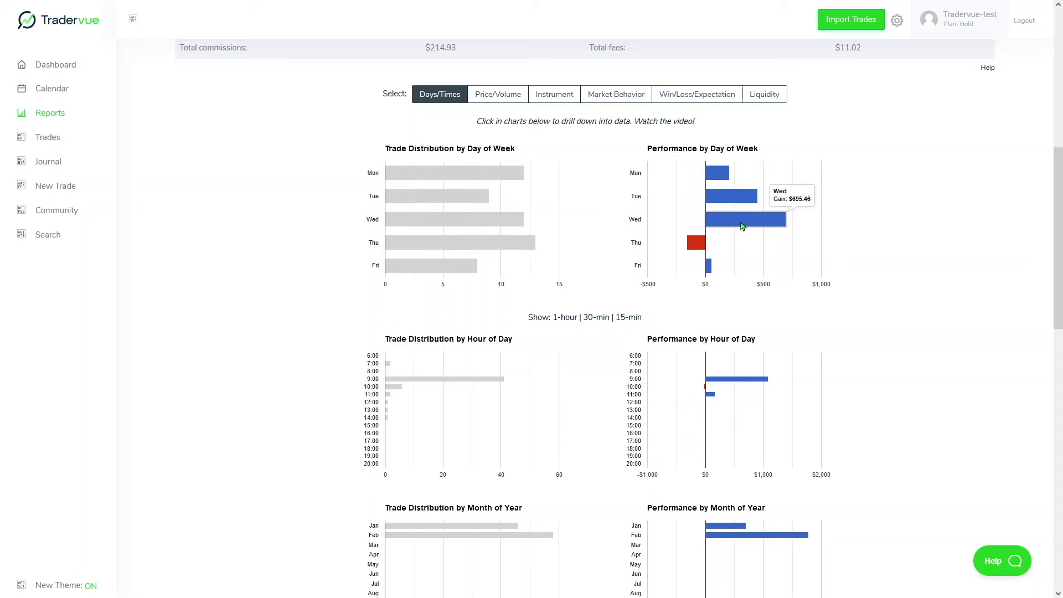
{"action": "scroll", "coordinate": [880, 266], "scroll_direction": "down", "scroll_amount": 2}
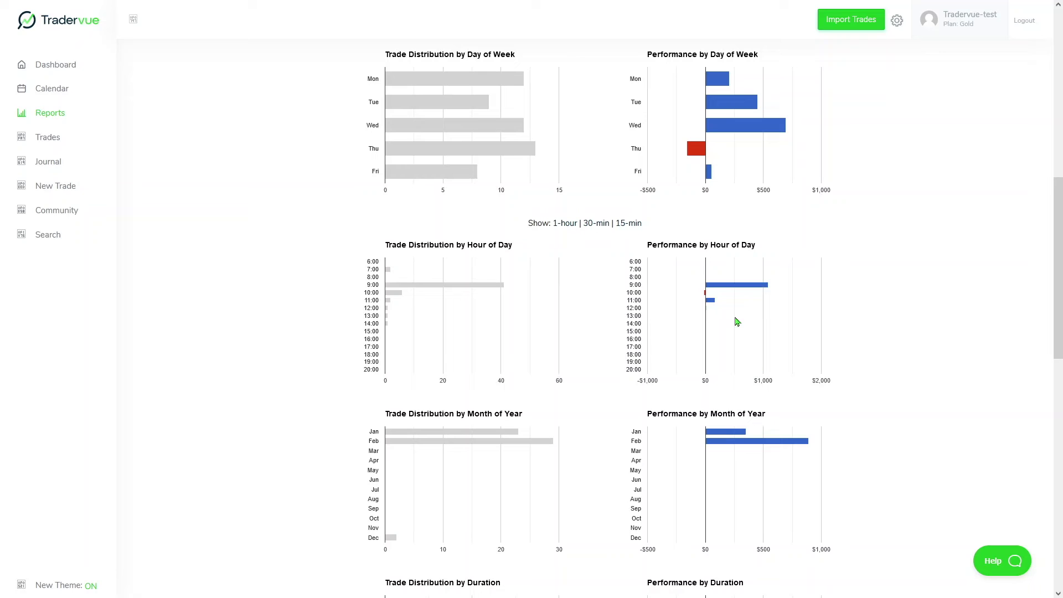
{"action": "scroll", "coordinate": [727, 321], "scroll_direction": "down", "scroll_amount": 5}
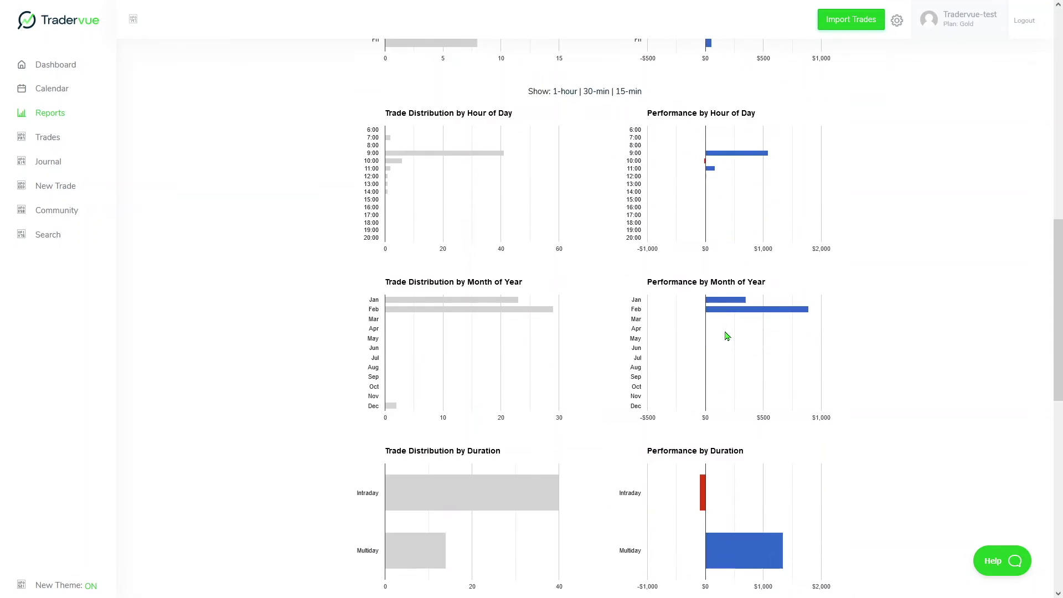
{"action": "scroll", "coordinate": [727, 337], "scroll_direction": "down", "scroll_amount": 2}
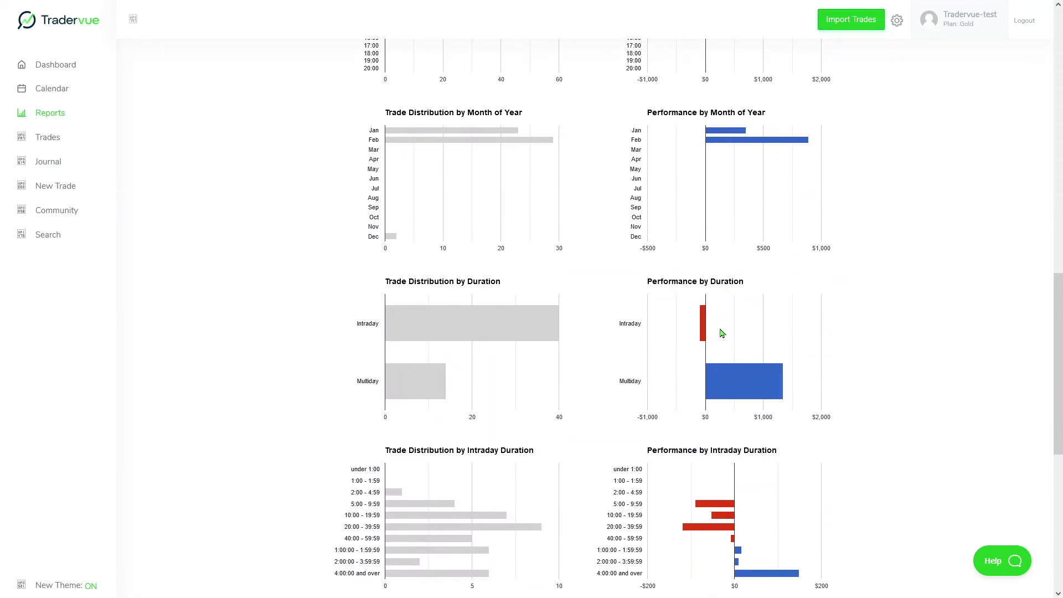
{"action": "mouse_move", "coordinate": [703, 330]}
{"action": "scroll", "coordinate": [749, 377], "scroll_direction": "down", "scroll_amount": 3}
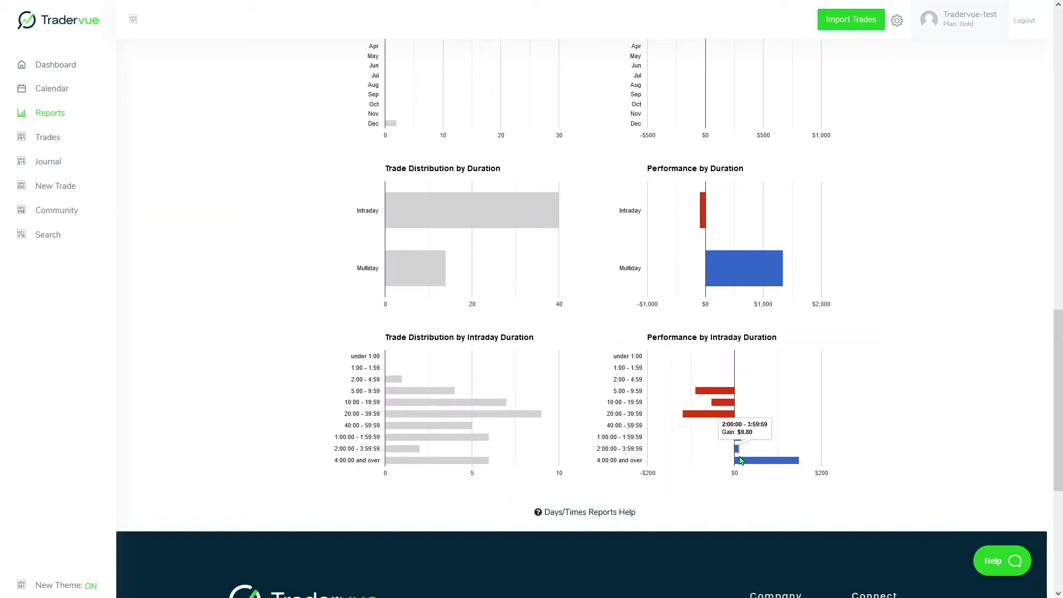
{"action": "scroll", "coordinate": [911, 419], "scroll_direction": "up", "scroll_amount": 8}
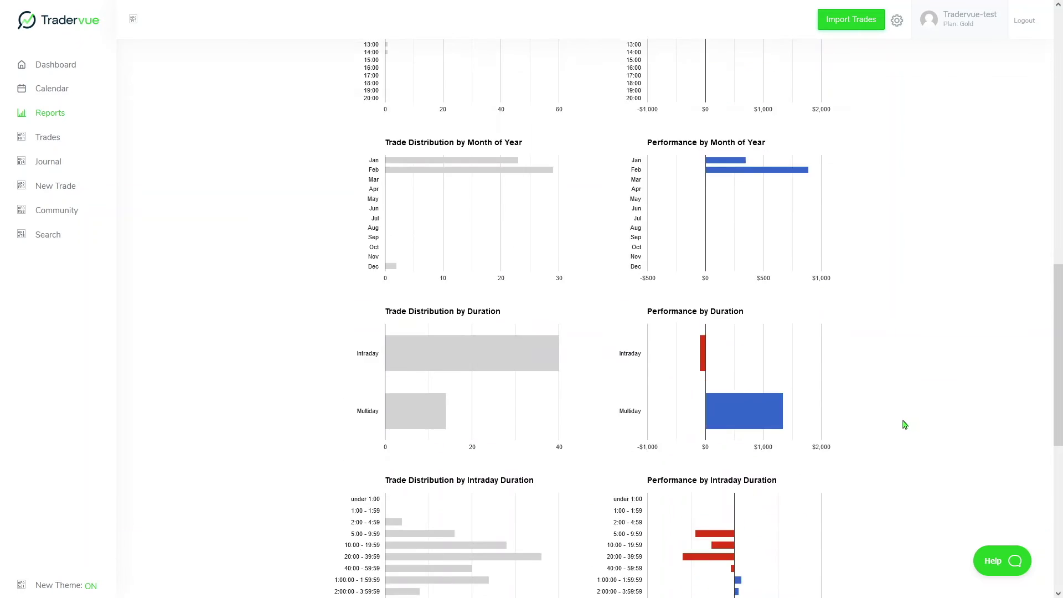
{"action": "scroll", "coordinate": [719, 486], "scroll_direction": "up", "scroll_amount": 4}
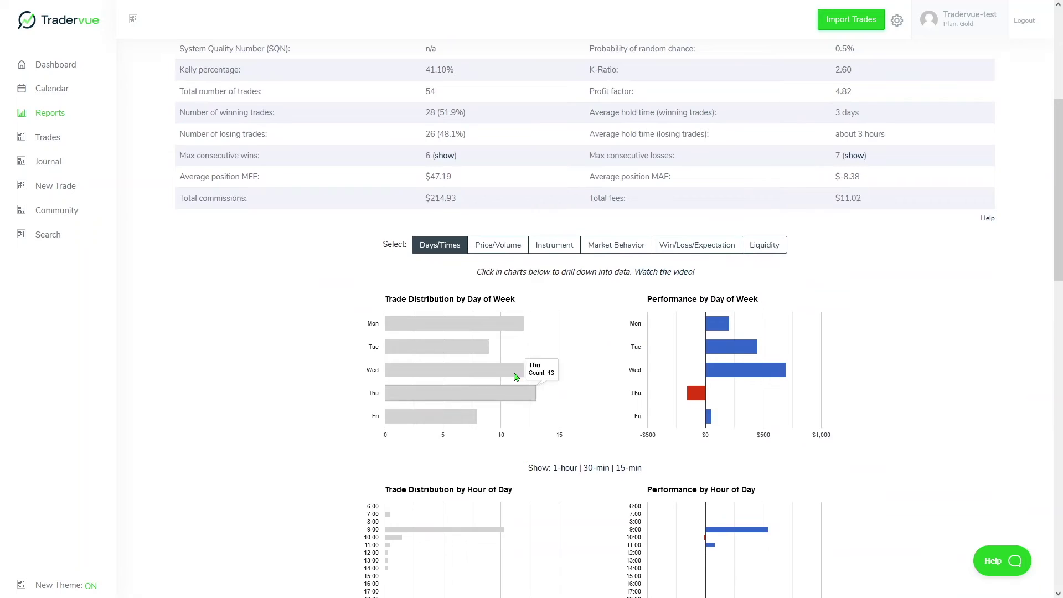
{"action": "scroll", "coordinate": [512, 371], "scroll_direction": "up", "scroll_amount": 2}
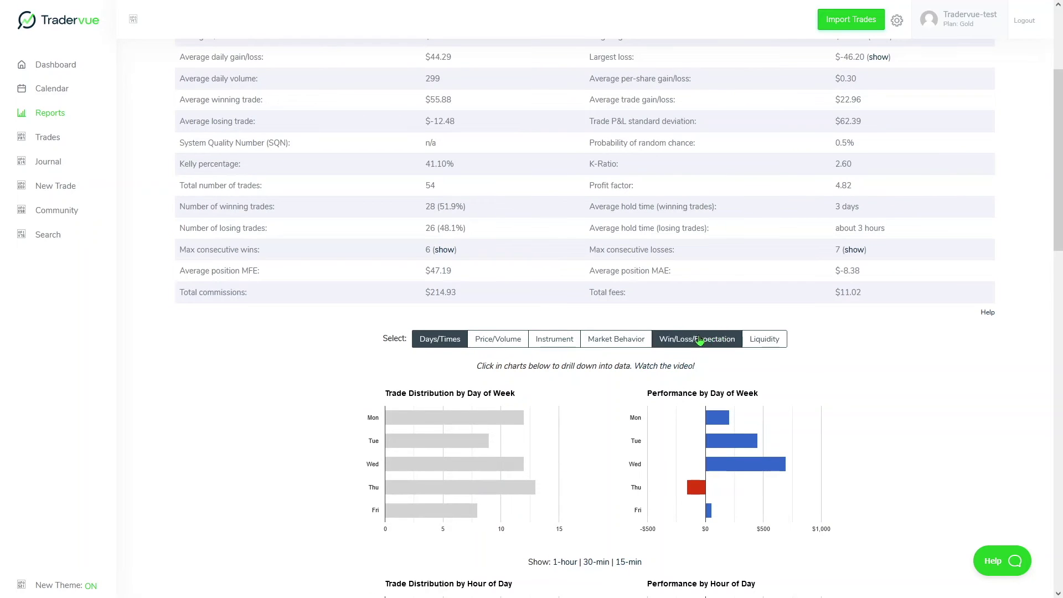
- Review the Win/Loss/Expectation tab's ratio pie, P&L comparison and expectation chart values
{"action": "left_click", "coordinate": [699, 340]}
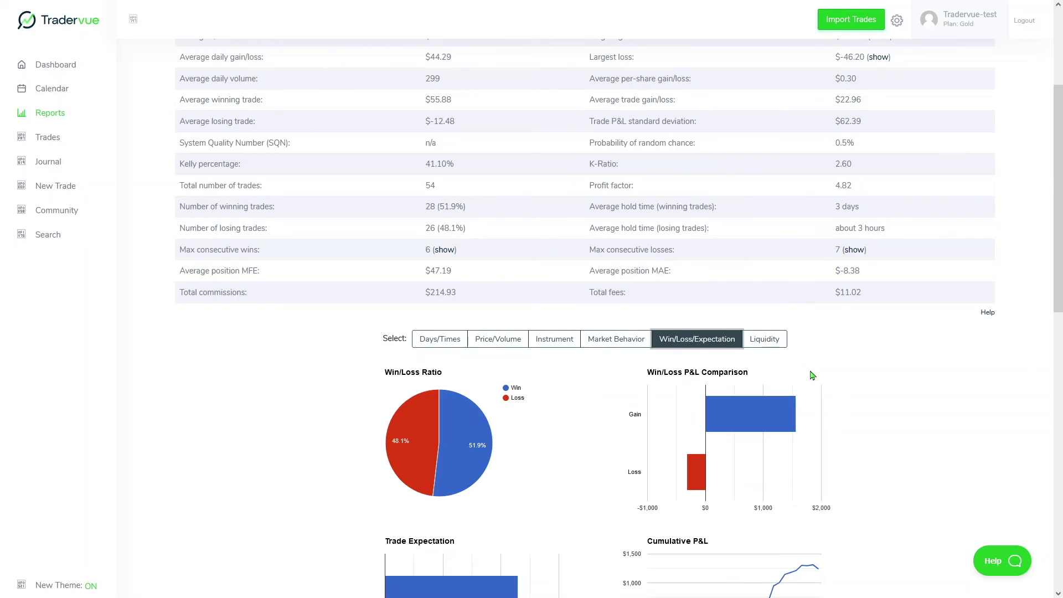
{"action": "scroll", "coordinate": [572, 354], "scroll_direction": "up", "scroll_amount": 4}
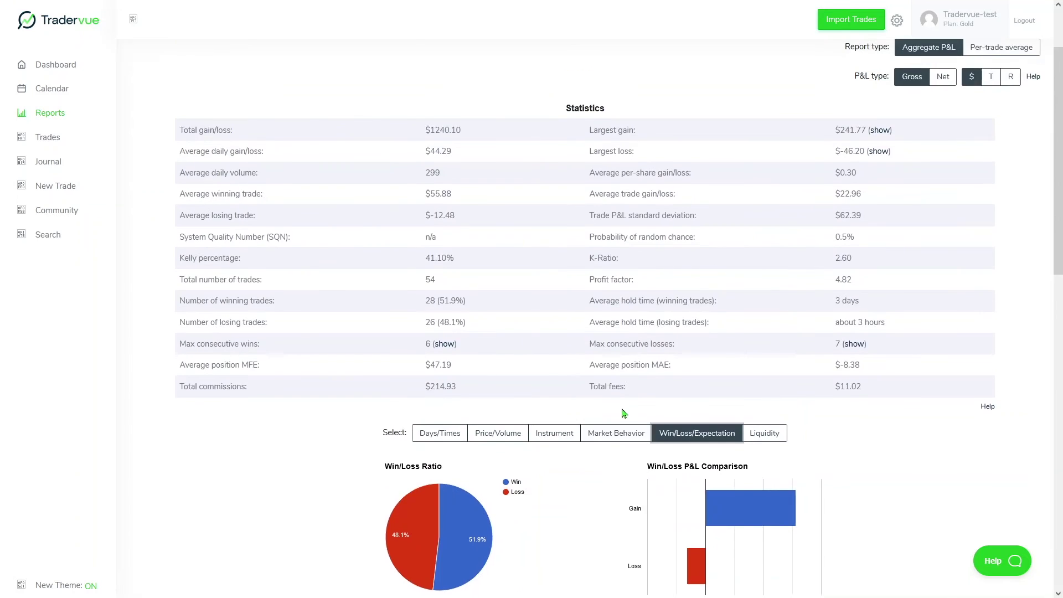
{"action": "scroll", "coordinate": [621, 410], "scroll_direction": "down", "scroll_amount": 1}
{"action": "scroll", "coordinate": [621, 410], "scroll_direction": "down", "scroll_amount": 4}
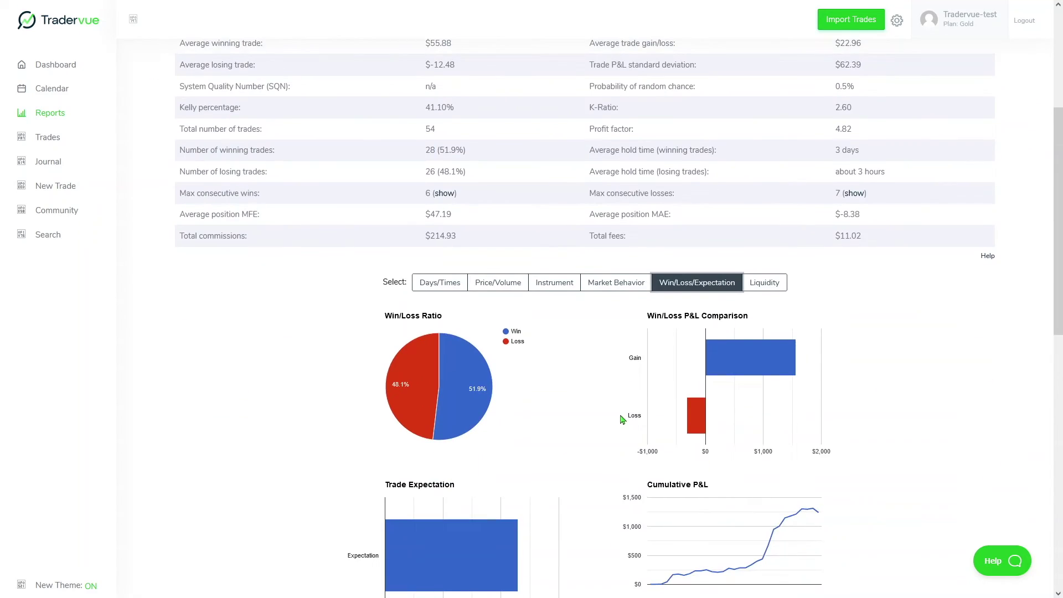
{"action": "scroll", "coordinate": [801, 249], "scroll_direction": "down", "scroll_amount": 2}
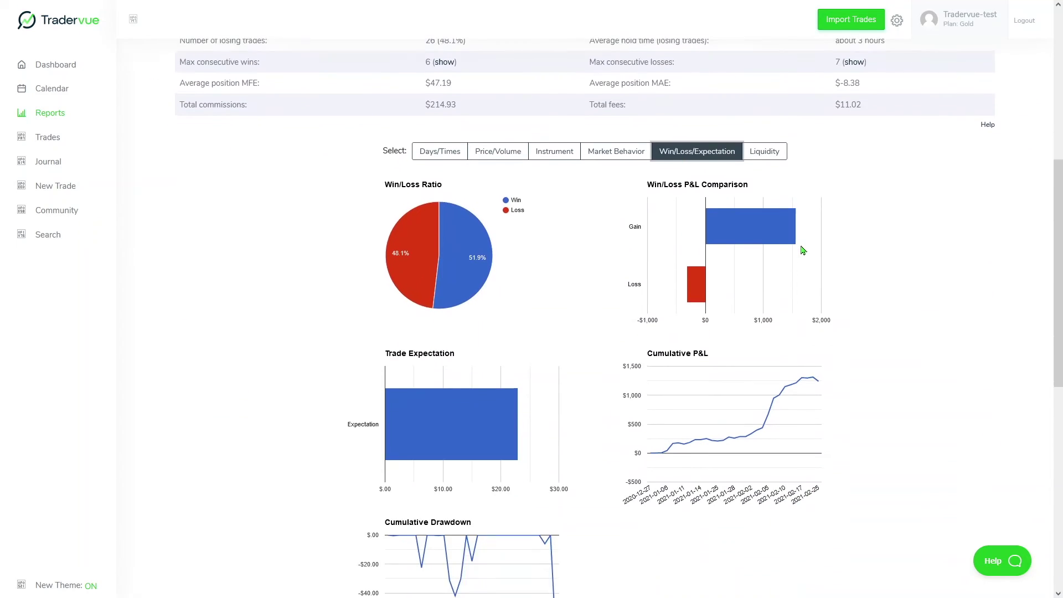
{"action": "scroll", "coordinate": [801, 251], "scroll_direction": "down", "scroll_amount": 1}
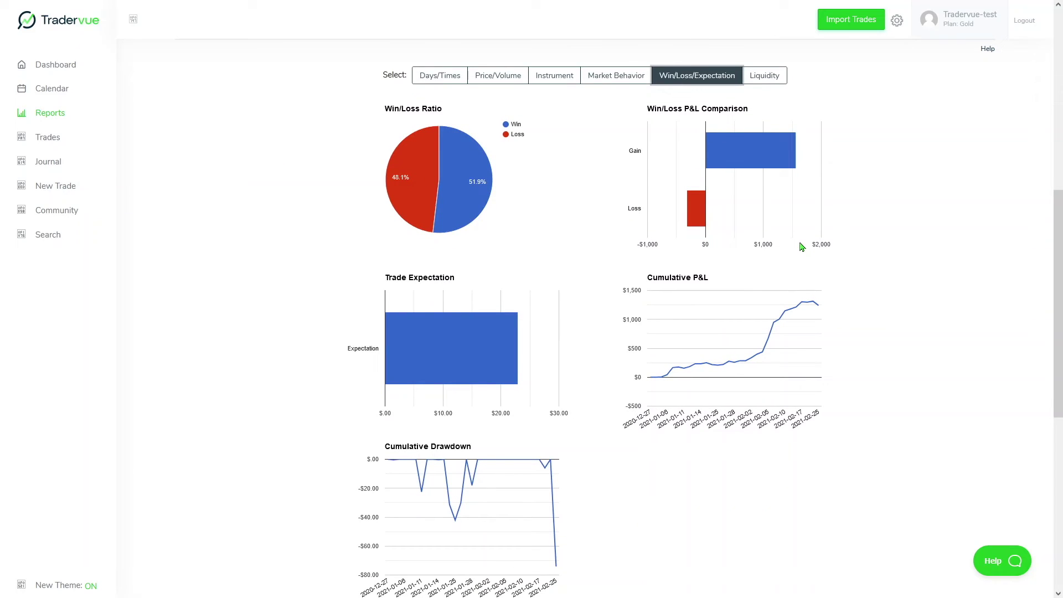
{"action": "mouse_move", "coordinate": [466, 163]}
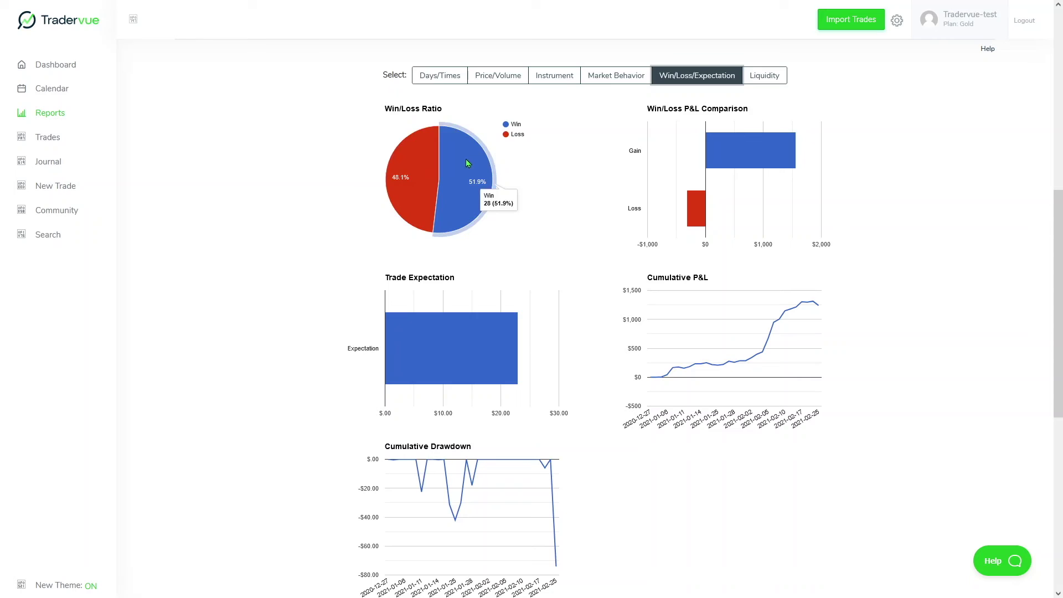
{"action": "mouse_move", "coordinate": [687, 232]}
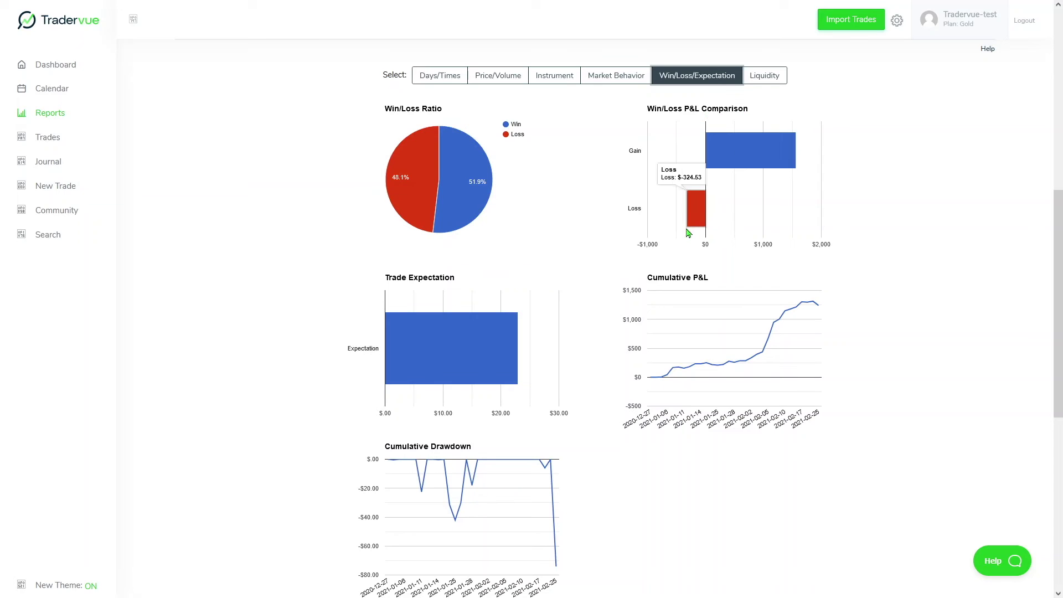
{"action": "mouse_move", "coordinate": [727, 159]}
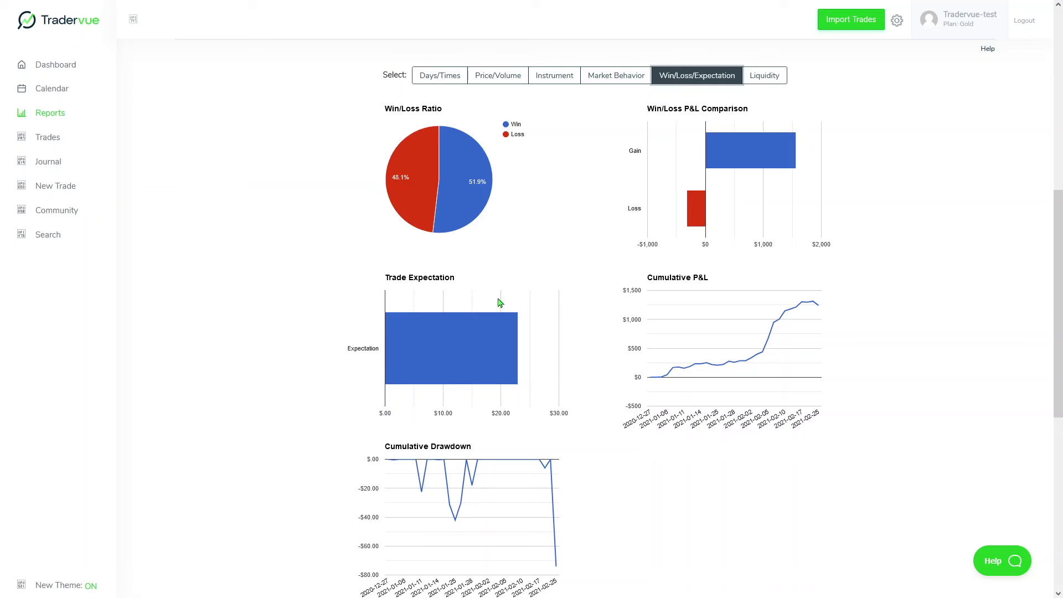
{"action": "mouse_move", "coordinate": [471, 329]}
{"action": "scroll", "coordinate": [740, 485], "scroll_direction": "up", "scroll_amount": 2}
{"action": "scroll", "coordinate": [741, 485], "scroll_direction": "up", "scroll_amount": 5}
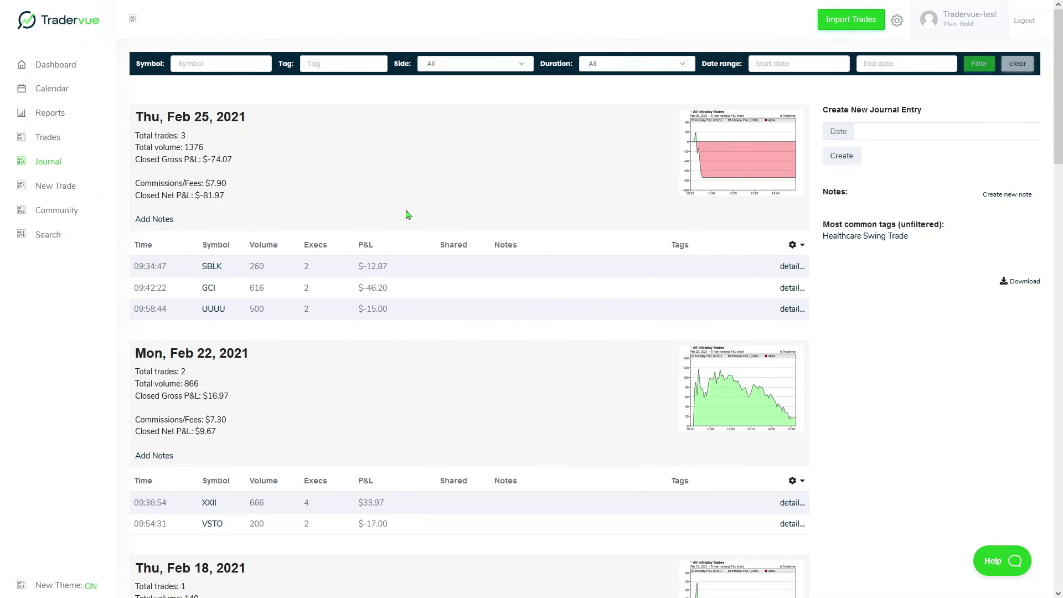
- Scroll through the journal's day entries down to Feb 22, 2021
{"action": "scroll", "coordinate": [407, 215], "scroll_direction": "down", "scroll_amount": 5}
{"action": "scroll", "coordinate": [407, 216], "scroll_direction": "down", "scroll_amount": 6}
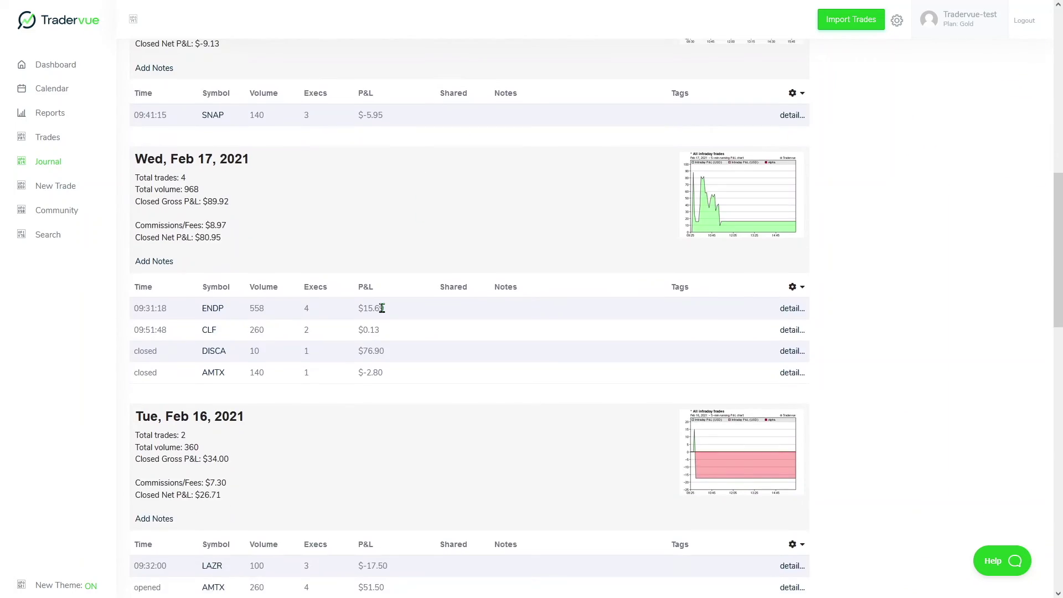
{"action": "scroll", "coordinate": [400, 290], "scroll_direction": "down", "scroll_amount": 2}
{"action": "scroll", "coordinate": [402, 288], "scroll_direction": "up", "scroll_amount": 12}
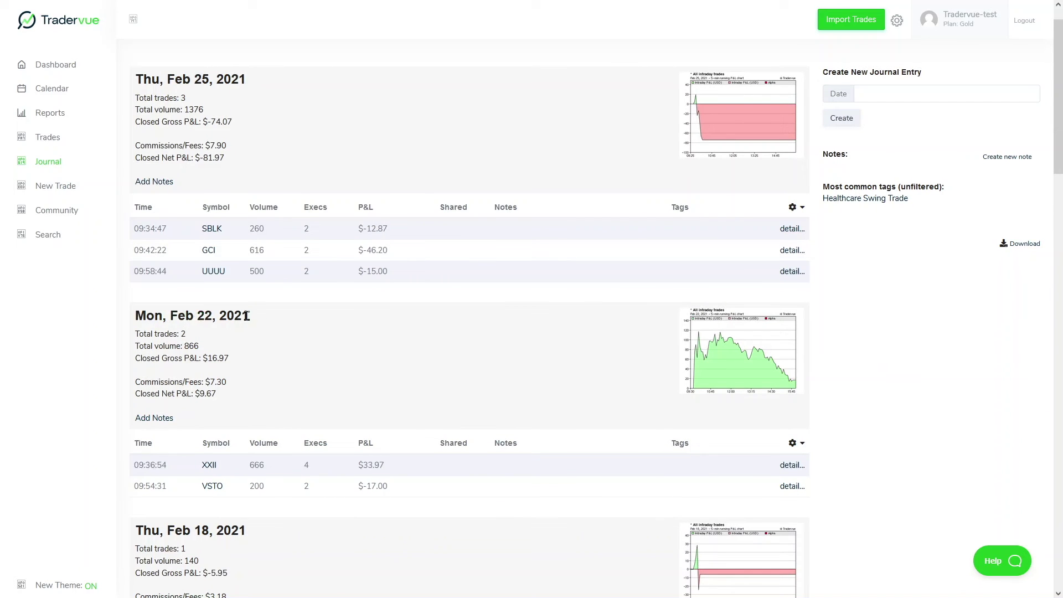
{"action": "scroll", "coordinate": [261, 317], "scroll_direction": "down", "scroll_amount": 1}
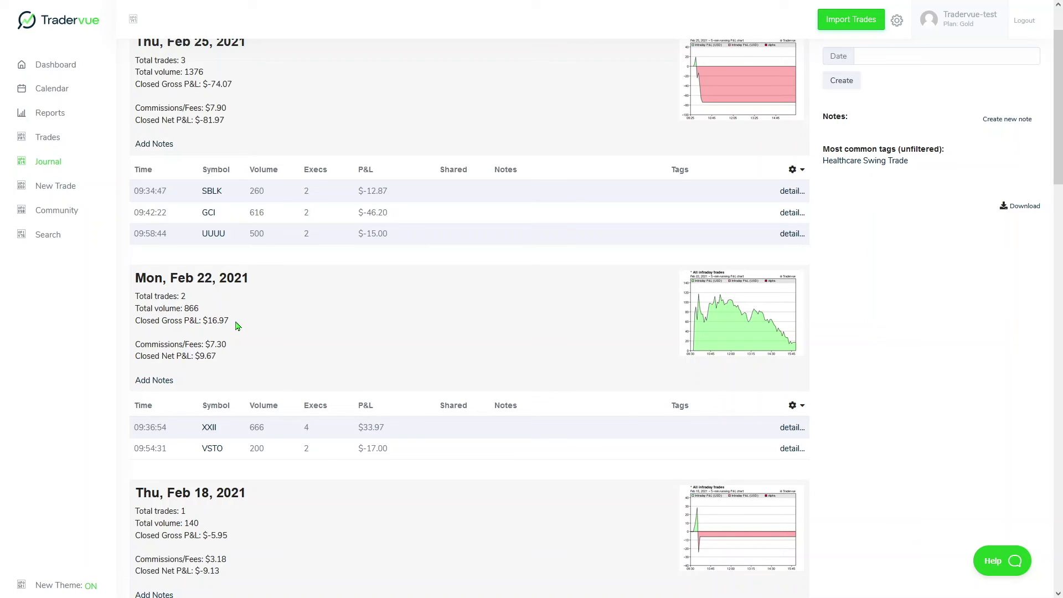
- Highlight Feb 22's $7.30 commissions, $9.67 net P&L and 09:36:54 trade, then enlarge its P&L chart
{"action": "left_click_drag", "start_coordinate": [197, 346], "coordinate": [231, 351]}
{"action": "left_click", "coordinate": [230, 363]}
{"action": "left_click_drag", "start_coordinate": [195, 357], "coordinate": [221, 358]}
{"action": "left_click", "coordinate": [228, 343]}
{"action": "double_click", "coordinate": [156, 427]}
{"action": "left_click", "coordinate": [159, 449]}
{"action": "left_click", "coordinate": [742, 332]}
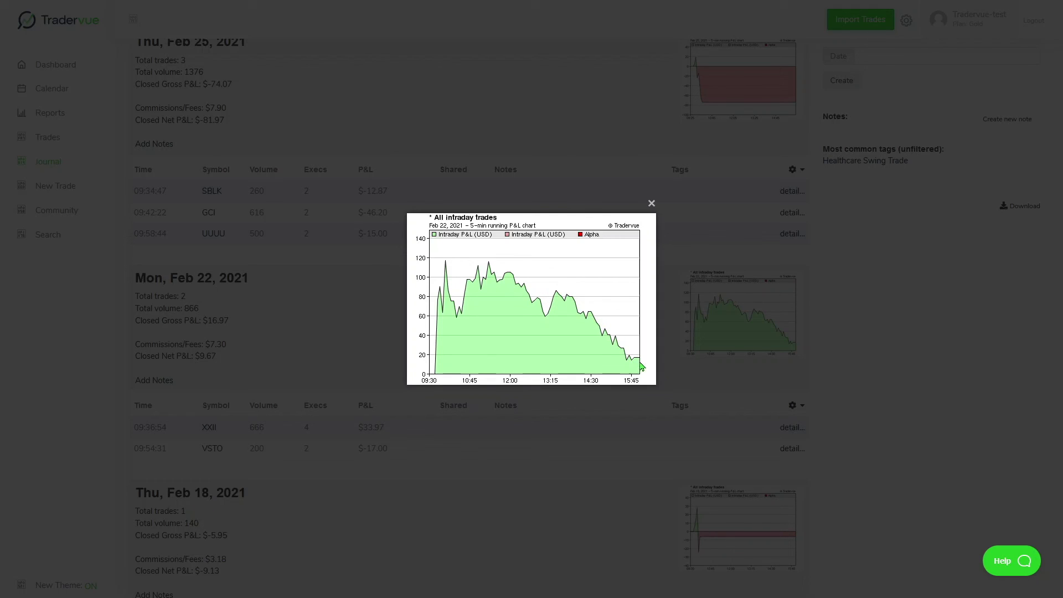
- Close the chart, start a Feb 22 note from the note template, then delete the template text
{"action": "left_click", "coordinate": [652, 204]}
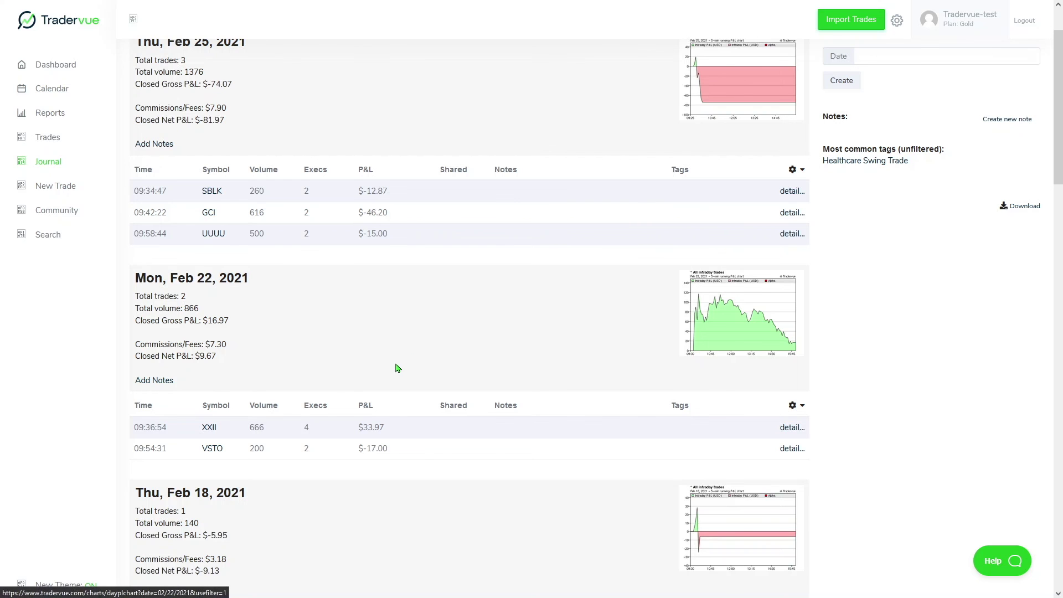
{"action": "left_click", "coordinate": [171, 381]}
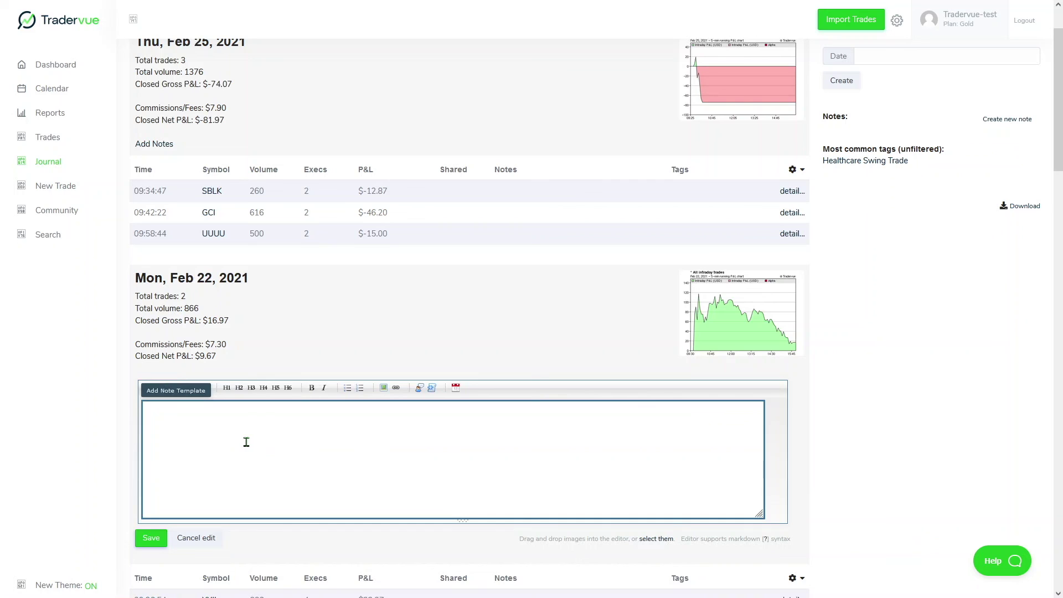
{"action": "left_click", "coordinate": [177, 394]}
{"action": "scroll", "coordinate": [199, 416], "scroll_direction": "down", "scroll_amount": 1}
{"action": "left_click_drag", "start_coordinate": [193, 490], "coordinate": [95, 376]}
{"action": "key", "text": "BackSpace"}
- Write 'Grade for the day: A' and 'Summary:', correct the spelling of Summary, and save the note
{"action": "type", "text": "Grade fore the da"}
{"action": "type", "text": "y:"}
{"action": "right_click", "coordinate": [158, 419]}
{"action": "left_click", "coordinate": [183, 177]}
{"action": "left_click", "coordinate": [158, 540]}
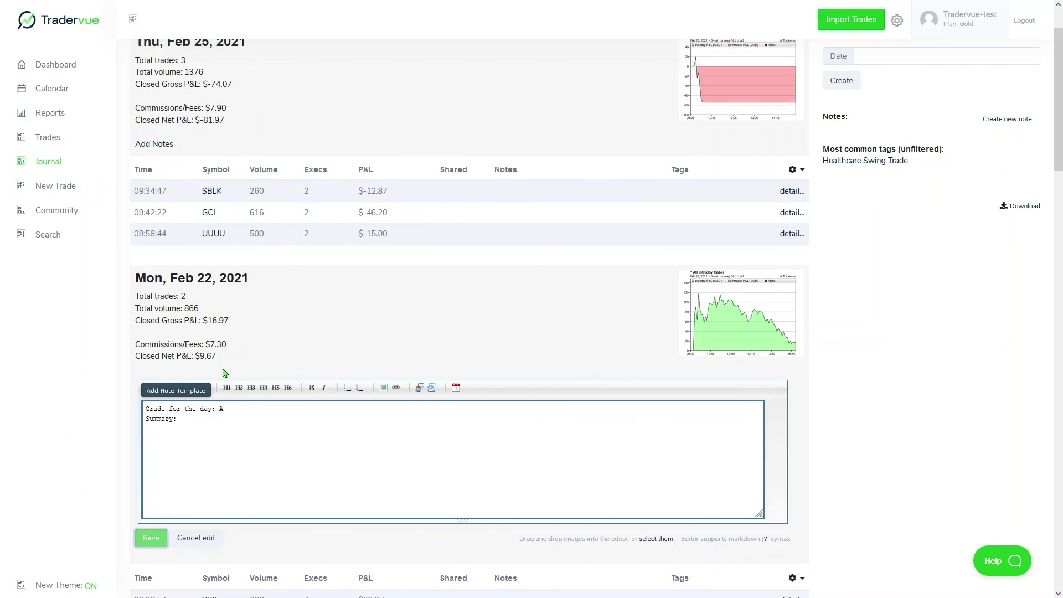